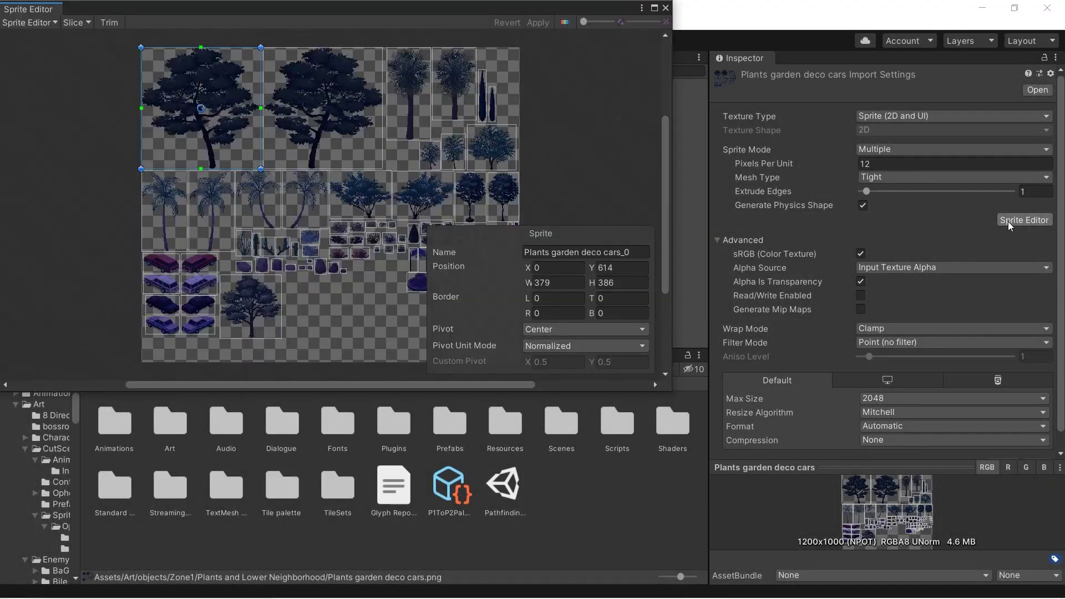
Switch the Sprite Editor to Custom Outline mode and draw a starting outline on the first large tree
left_click(28, 23)
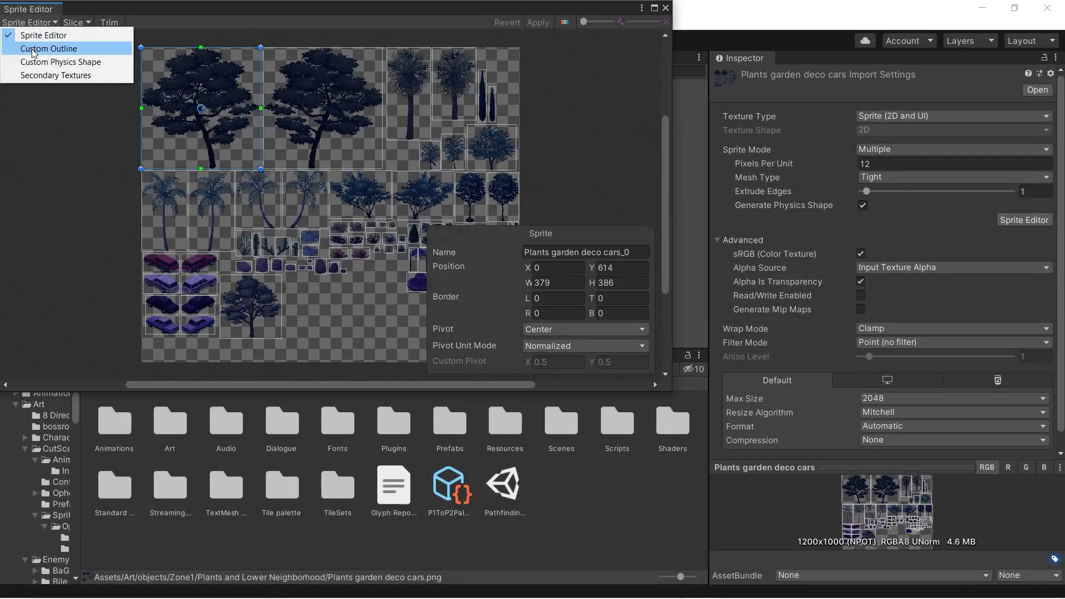
left_click(33, 49)
scroll(382, 199, "up", 6)
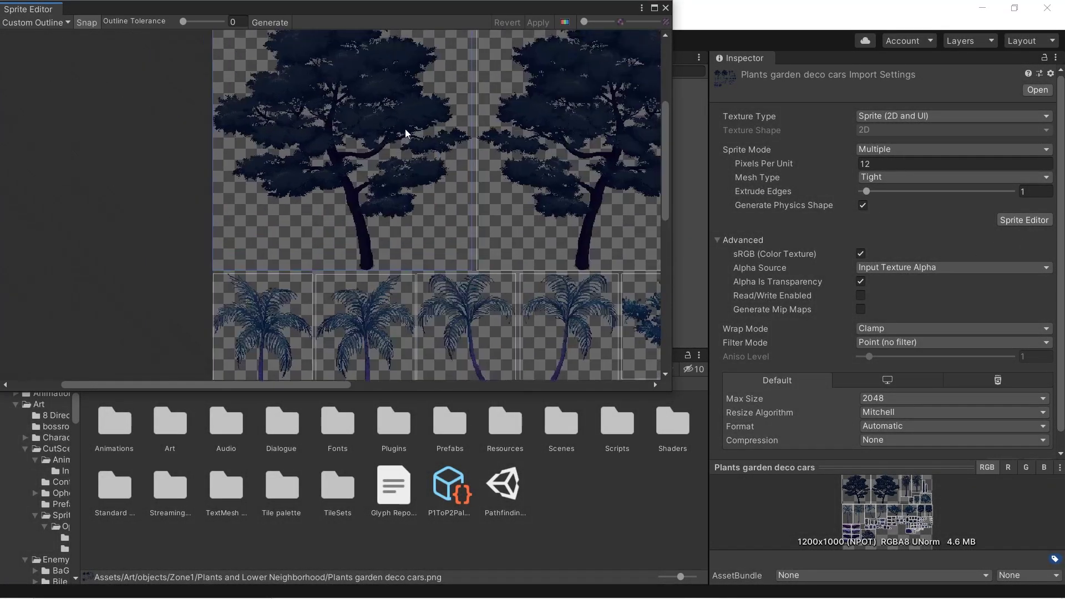
mouse_move(305, 146)
left_mouse_down()
mouse_move(420, 265)
mouse_move(369, 357)
left_mouse_up()
Reshape the large tree's outline to follow the left side of the canopy from the lower branches up to the crown
mouse_move(337, 310)
left_mouse_down()
mouse_move(358, 282)
mouse_move(280, 288)
left_mouse_up()
left_click_drag(287, 253, 244, 259)
left_click_drag(273, 211, 230, 196)
left_click_drag(237, 227, 230, 225)
left_click_drag(252, 182, 239, 170)
left_click_drag(273, 158, 273, 128)
left_click_drag(300, 131, 342, 93)
Fit the outline to the right side of the large tree's canopy, from the crown down to the lowest branches
left_click_drag(385, 122, 405, 93)
left_click_drag(420, 146, 410, 114)
left_click_drag(411, 134, 444, 164)
left_click_drag(437, 195, 479, 194)
left_click_drag(456, 221, 490, 226)
left_click_drag(420, 264, 467, 259)
left_click_drag(445, 281, 449, 281)
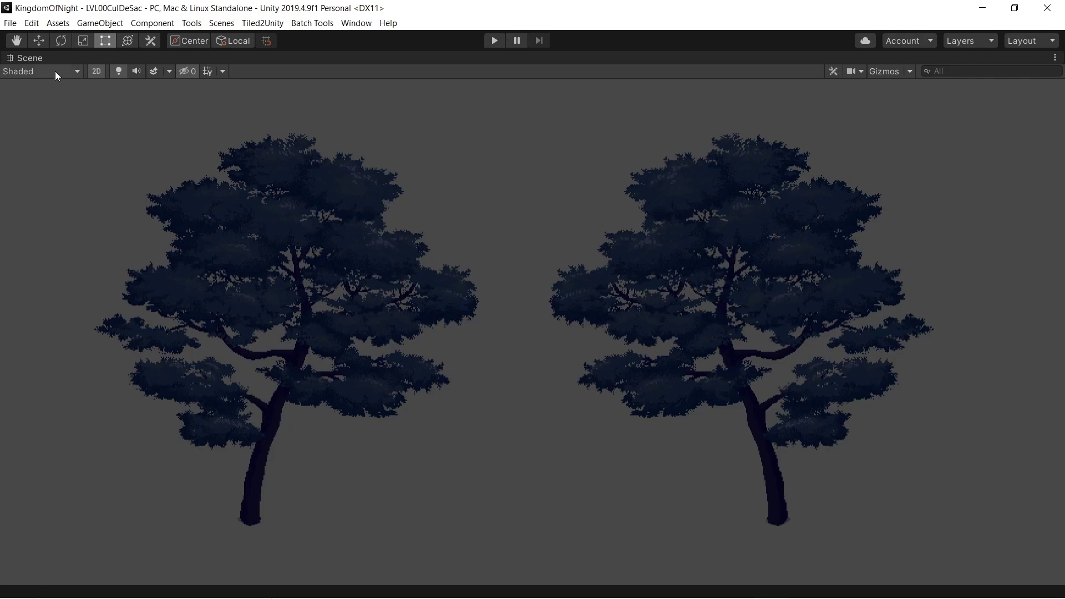
Display the two trees in the Scene view in Wireframe mode to examine their mesh triangles
left_click(55, 71)
left_click(94, 76)
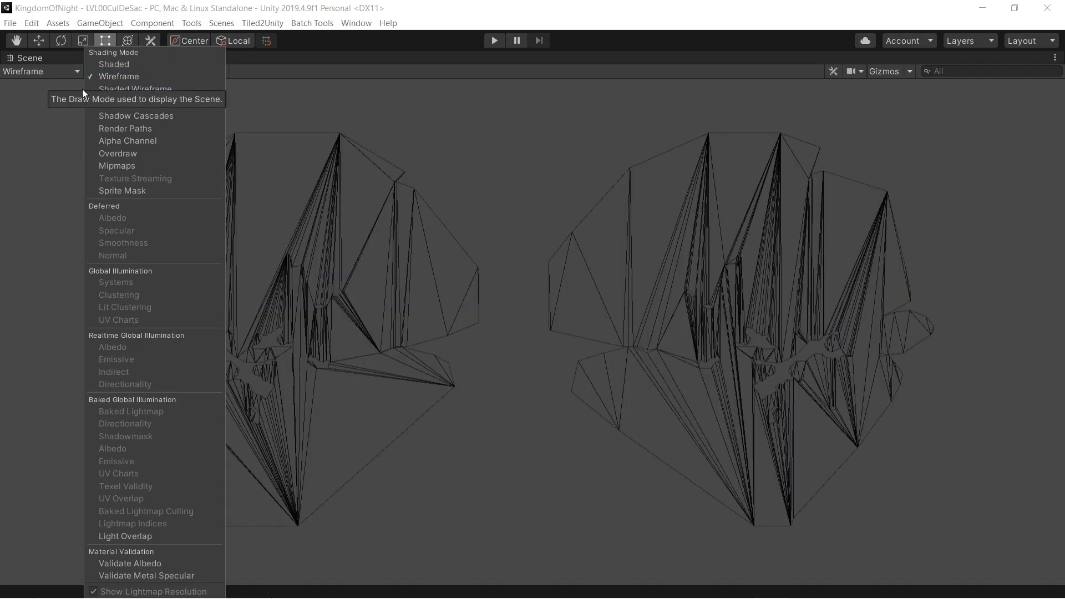
left_click(33, 122)
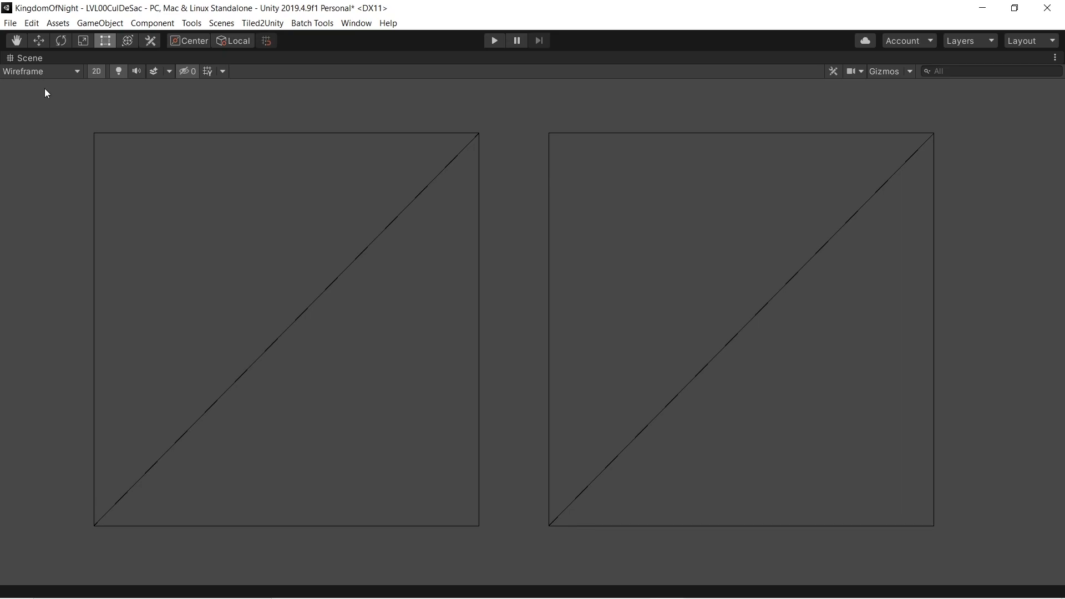
Display the two rectangular tree meshes in Overdraw mode to examine the area they render
left_click(38, 72)
left_click(111, 153)
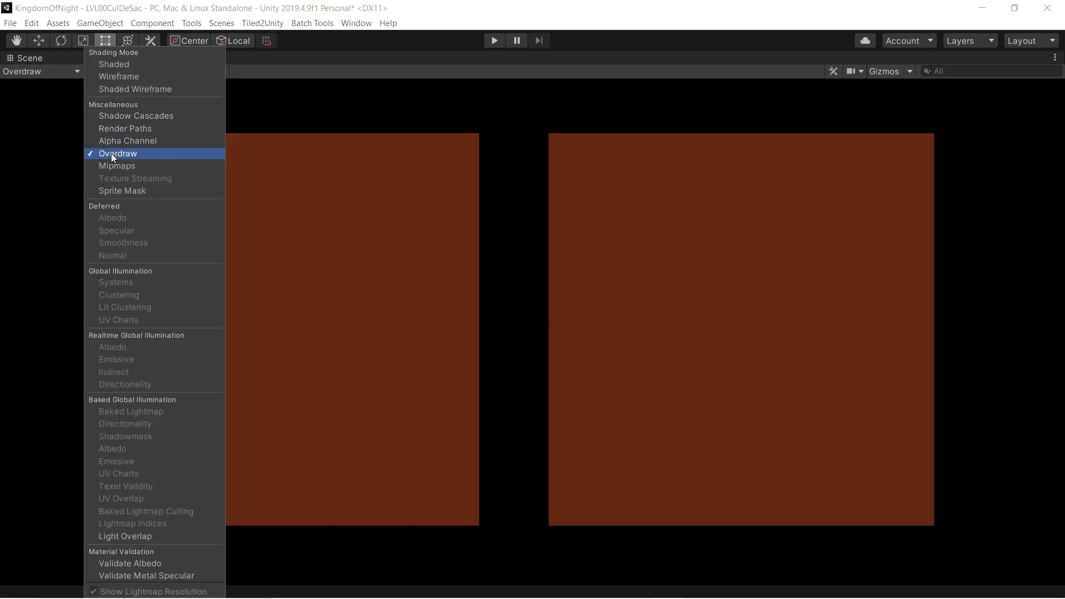
left_click(50, 104)
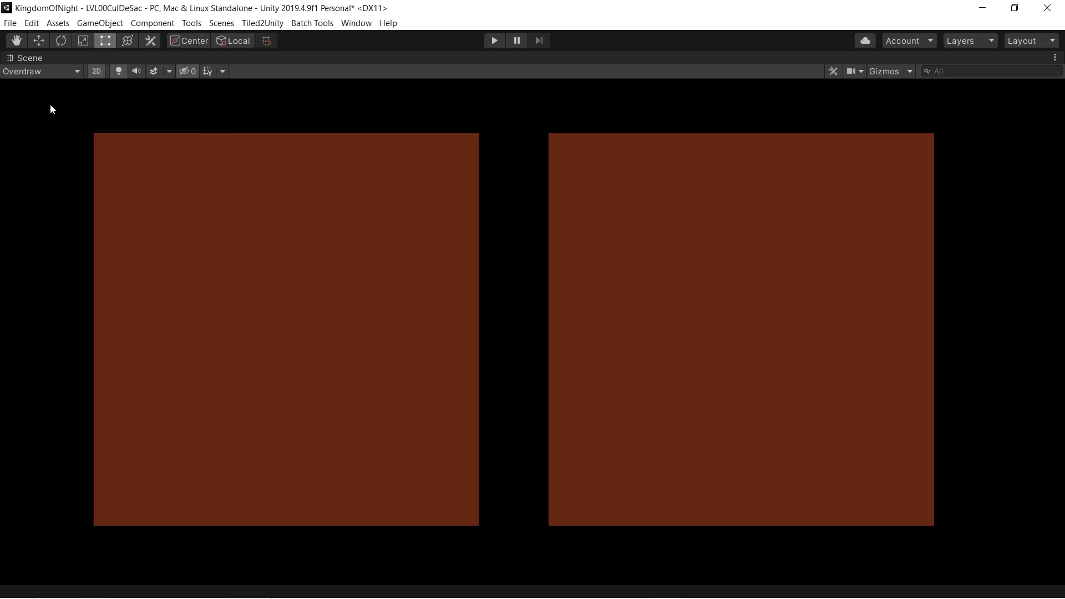
Set the Scene view to Shaded, and display the trees' simplified outline meshes in Overdraw mode
left_click(45, 73)
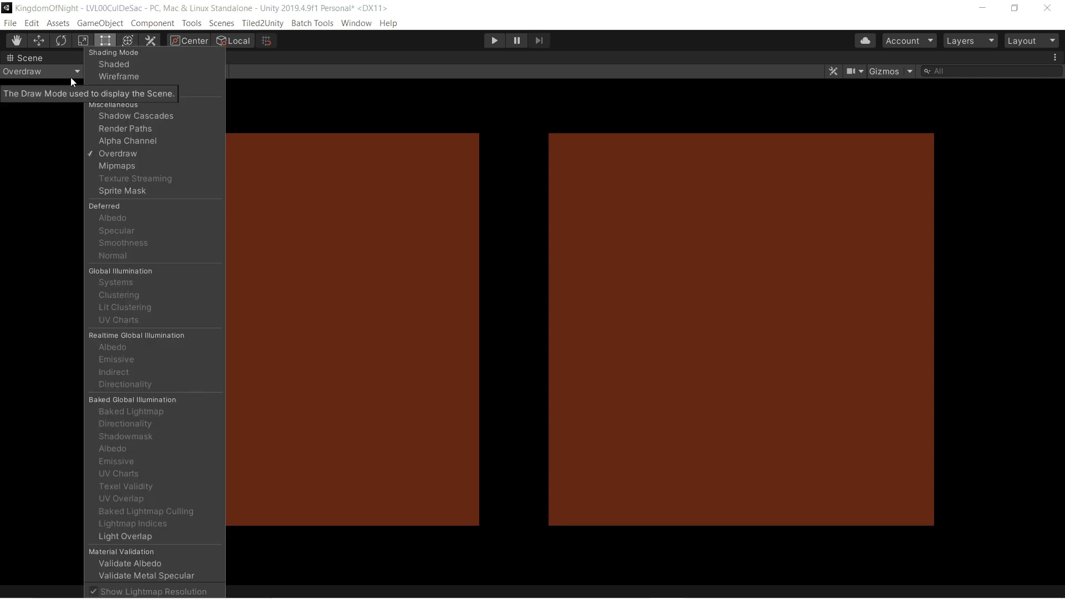
left_click(92, 66)
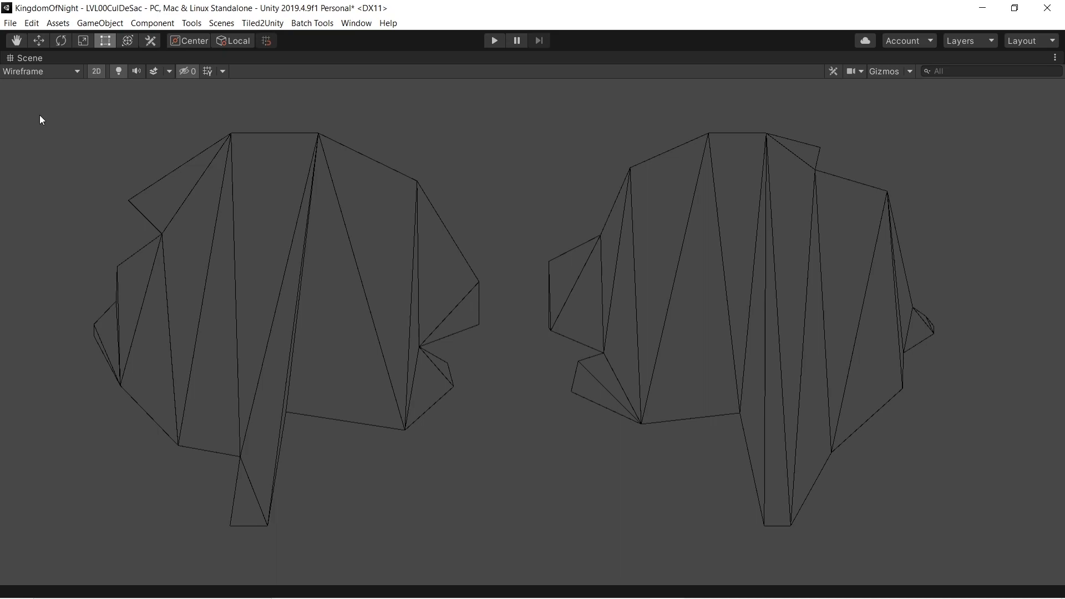
left_click(28, 71)
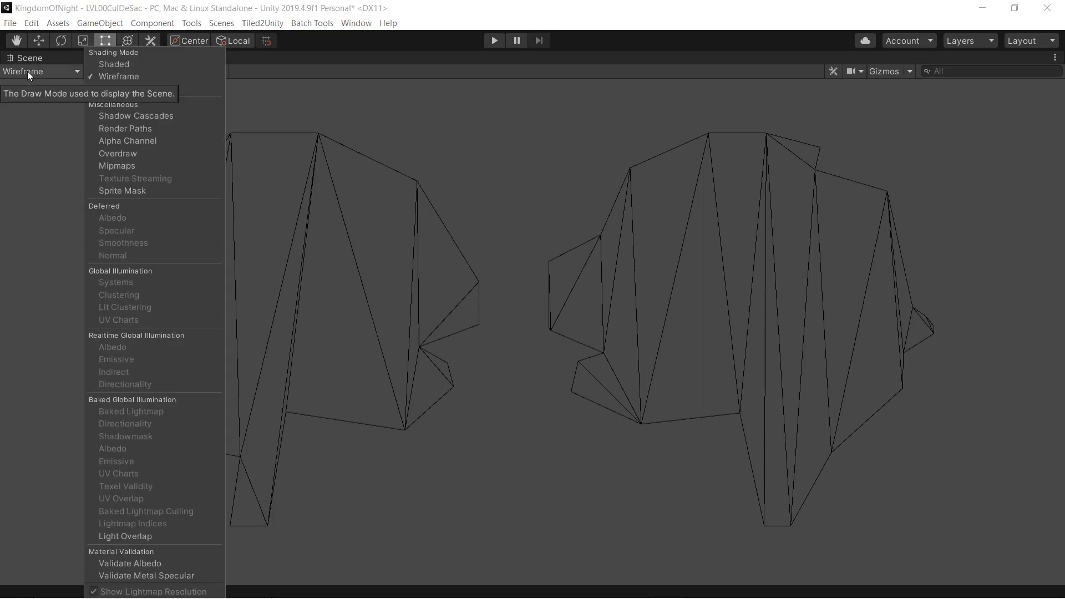
left_click(117, 153)
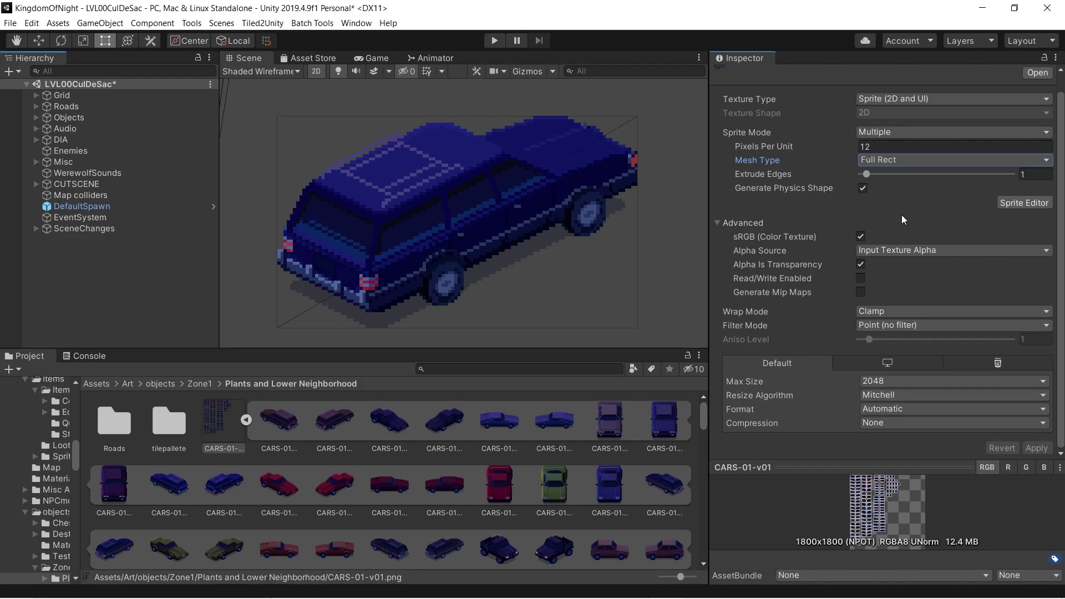
Set the mesh type of the CARS-01-v01 texture to Tight and apply the import settings
left_click(893, 161)
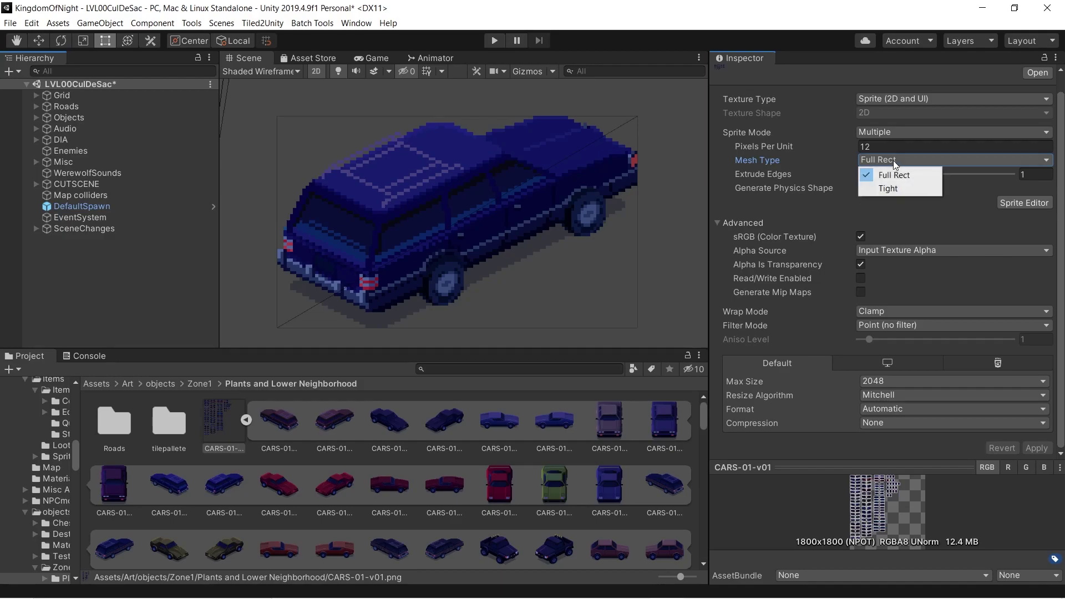
left_click(891, 189)
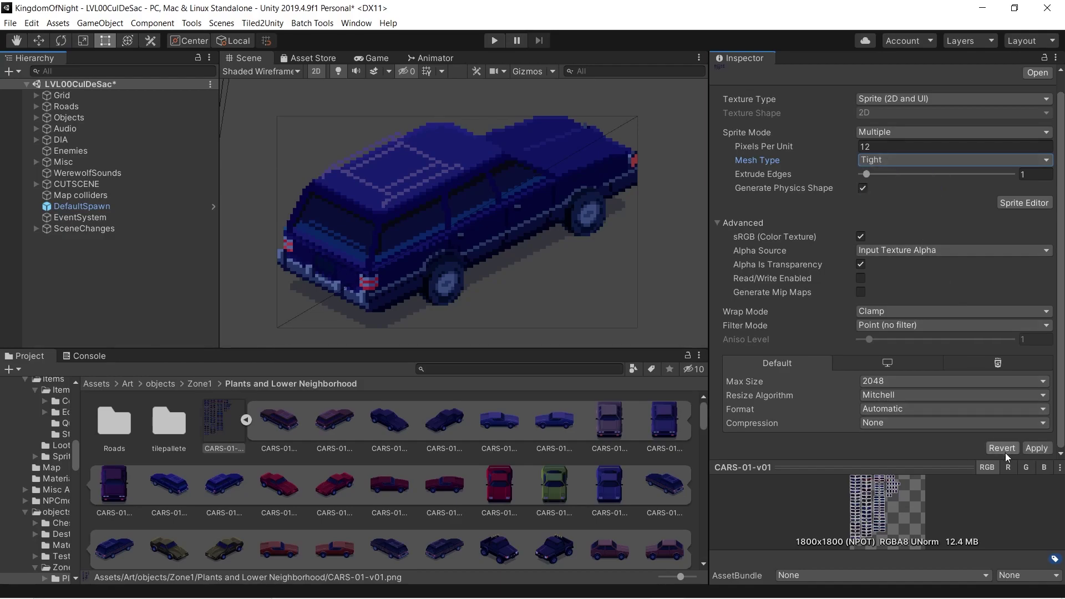
left_click(1035, 448)
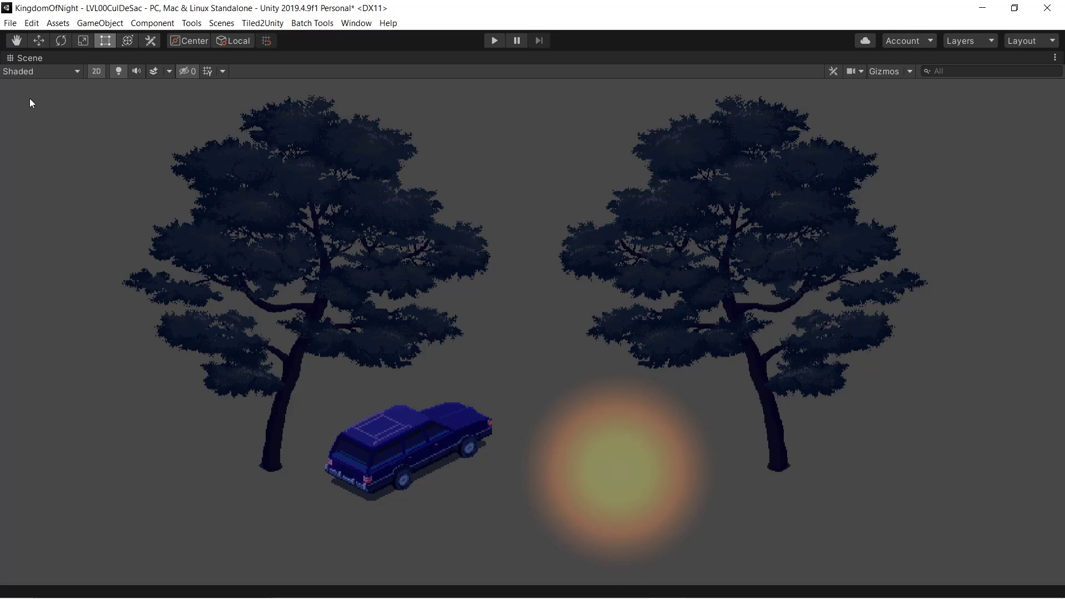
Display the trees, car and glow sprite in Wireframe mode to compare their mesh complexity
left_click(22, 71)
left_click(96, 77)
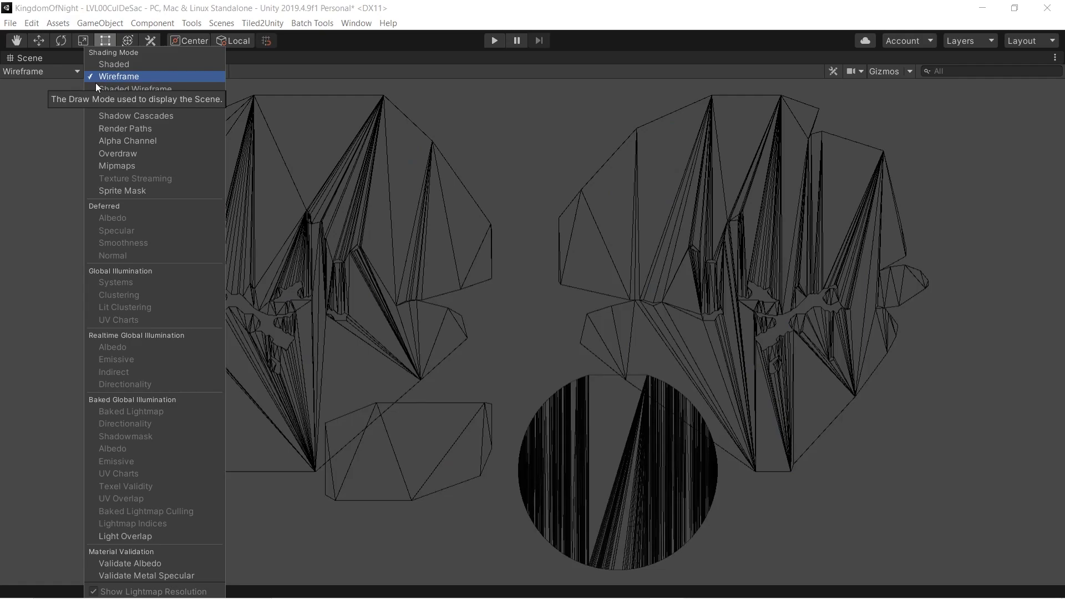
left_click(28, 105)
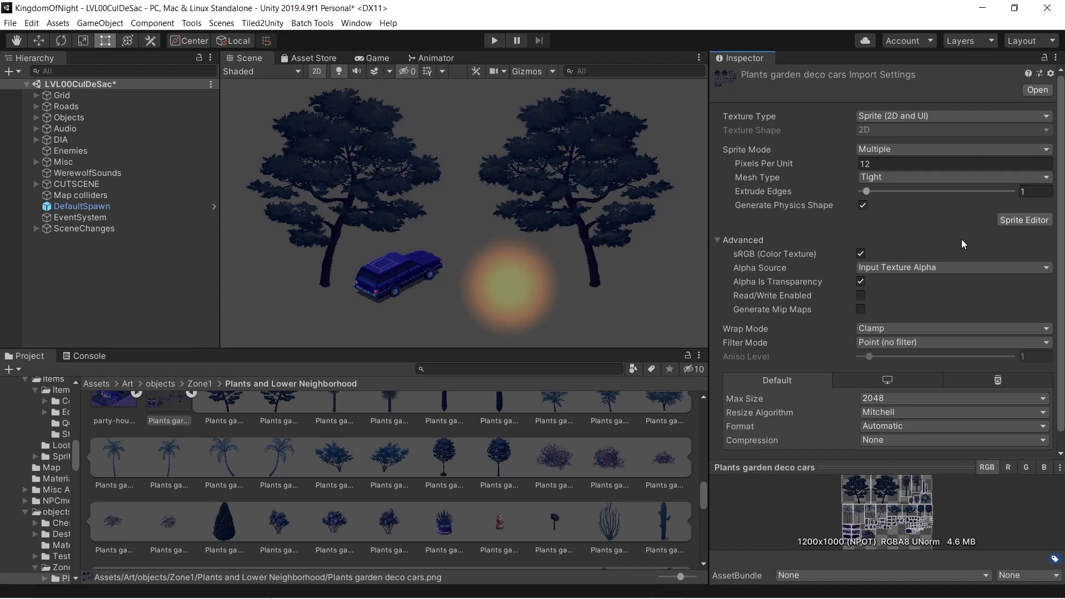
Open the Plants garden deco cars texture for Custom Outline editing and draw a rectangular outline on the first large tree
left_click(1011, 224)
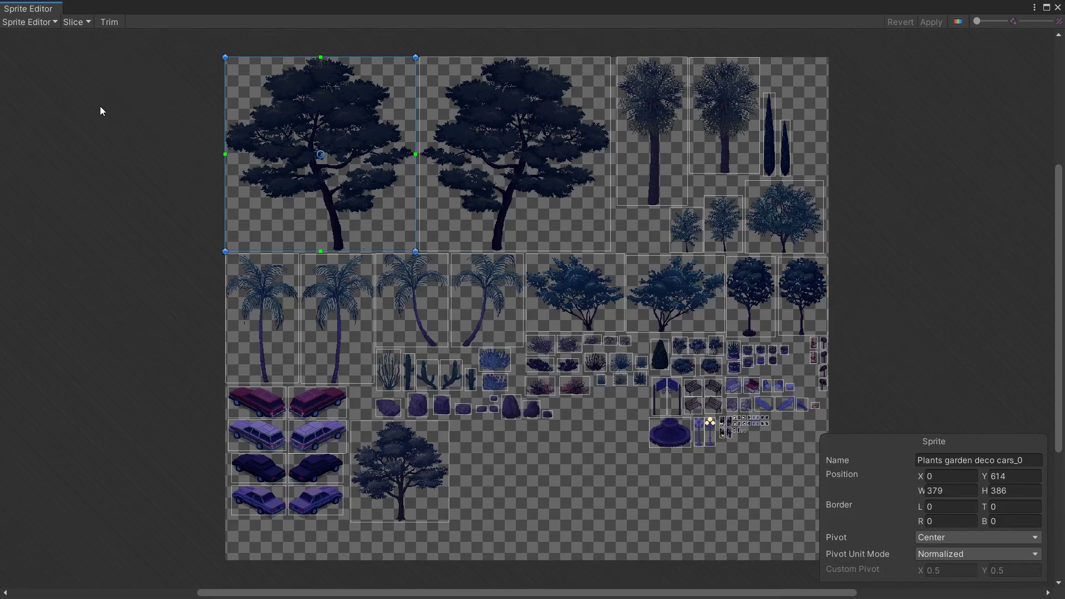
left_click(35, 23)
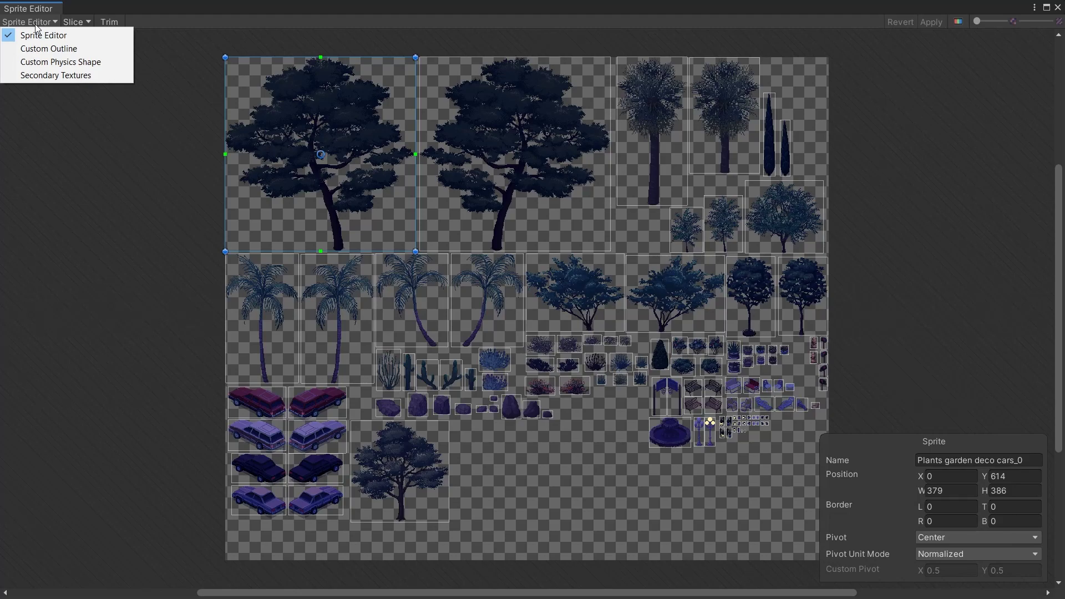
left_click(47, 49)
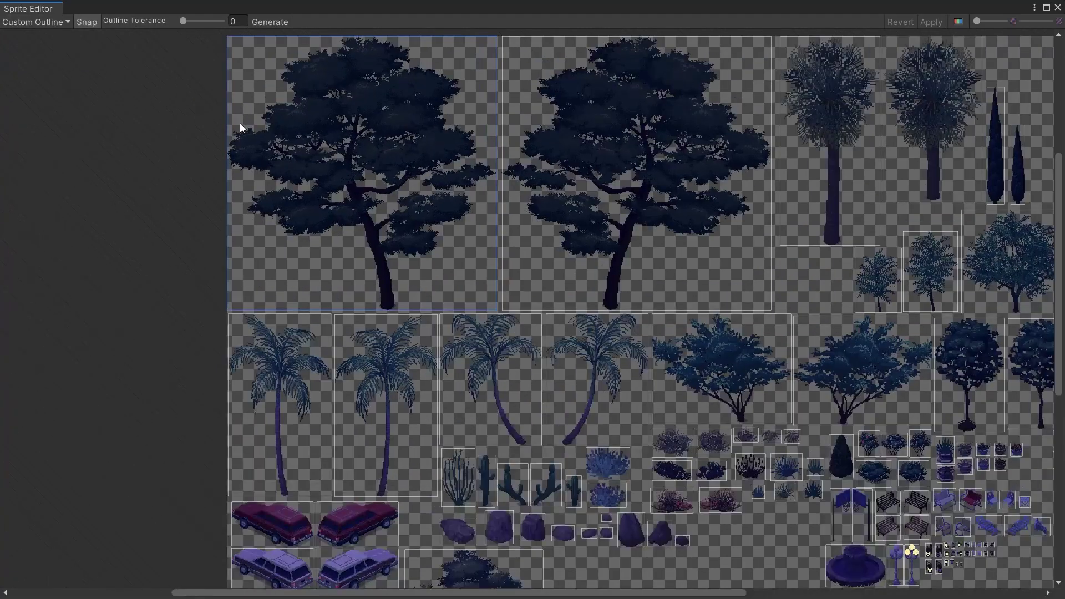
scroll(253, 144, "up", 4)
middle_click_drag(327, 152, 415, 273)
scroll(416, 273, "up", 2)
left_click_drag(351, 174, 693, 511)
Shape the rectangular outline around the left side and crown of the first large tree, undoing the misplaced first point
mouse_move(530, 506)
left_mouse_down()
mouse_move(538, 542)
mouse_move(529, 555)
mouse_move(504, 422)
left_mouse_up()
key("ctrl+z")
left_click_drag(351, 511, 374, 436)
left_click_drag(369, 388, 311, 390)
left_click_drag(326, 309, 283, 314)
left_click_drag(308, 260, 283, 260)
left_click_drag(351, 173, 311, 236)
left_click_drag(360, 229, 375, 139)
left_click_drag(446, 146, 476, 96)
left_click_drag(566, 128, 550, 95)
Fit the outline to the right side of the large tree's canopy and its lower branches near the trunk
left_click_drag(693, 174, 678, 162)
left_click(679, 189)
left_click_drag(680, 219, 646, 219)
left_click_drag(654, 256, 704, 254)
left_click_drag(702, 314, 734, 318)
left_click_drag(730, 334, 734, 334)
left_click_drag(692, 511, 694, 355)
left_click_drag(671, 385, 700, 385)
left_click_drag(656, 428, 572, 555)
left_click(643, 460)
left_click_drag(610, 504, 559, 471)
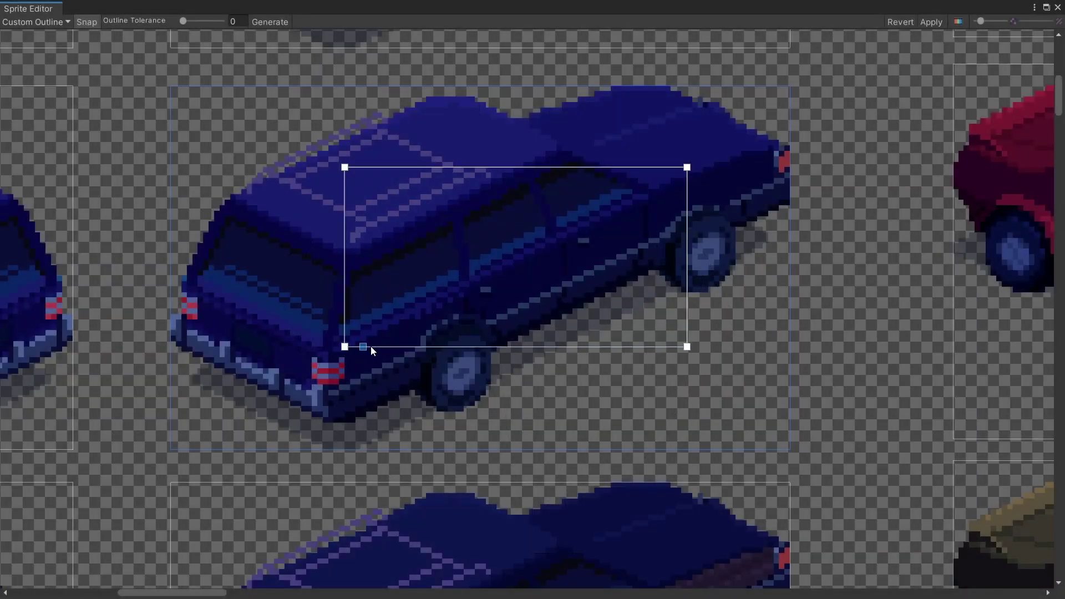
Shape the rectangular outline tightly around the blue station wagon and its shadow, and apply it
left_click_drag(370, 347, 380, 447)
left_click_drag(362, 394, 311, 442)
left_click_drag(345, 345, 165, 379)
left_click_drag(207, 336, 167, 276)
left_click_drag(344, 167, 422, 81)
left_click_drag(497, 108, 694, 66)
left_click_drag(688, 167, 807, 217)
left_click_drag(687, 346, 732, 281)
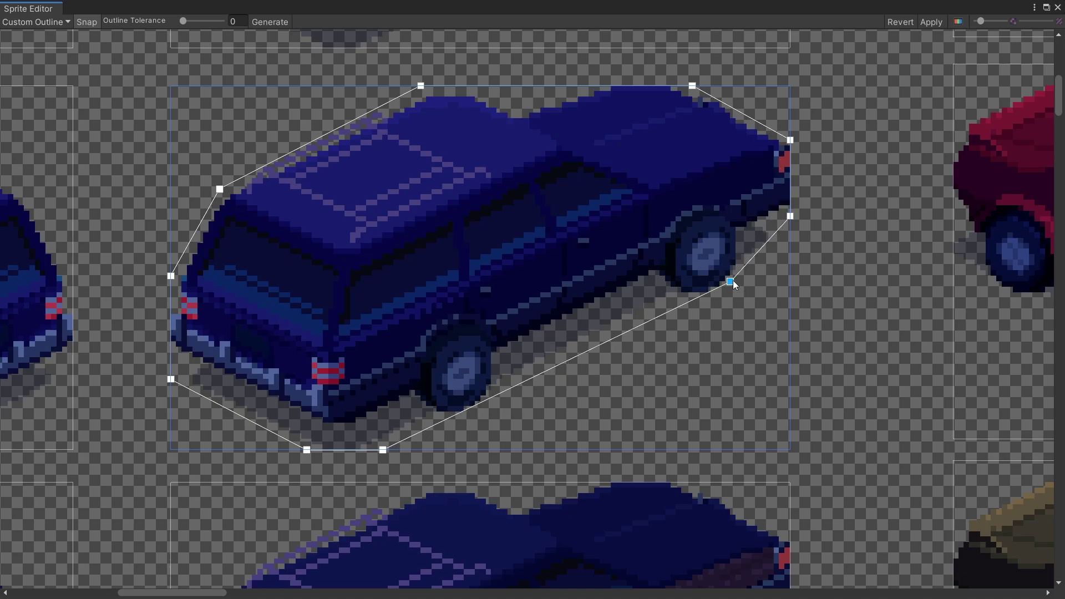
left_click_drag(382, 450, 393, 450)
left_click_drag(732, 281, 736, 281)
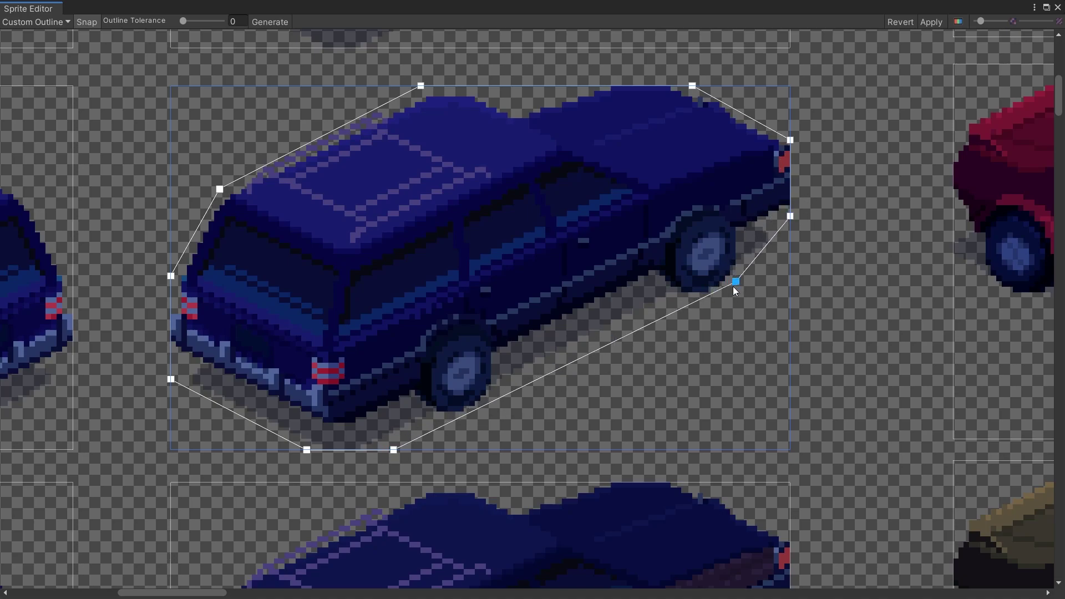
left_click(932, 22)
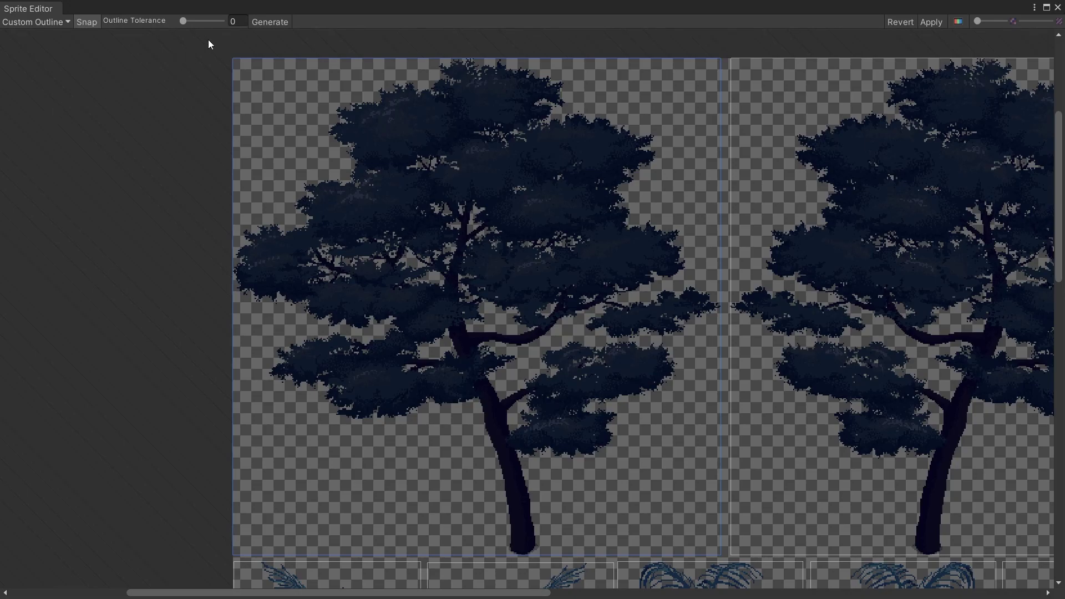
Generate the large tree's outline at tolerance 0, try 0.33 and 1 for comparison, and regenerate it at 0
left_click(261, 22)
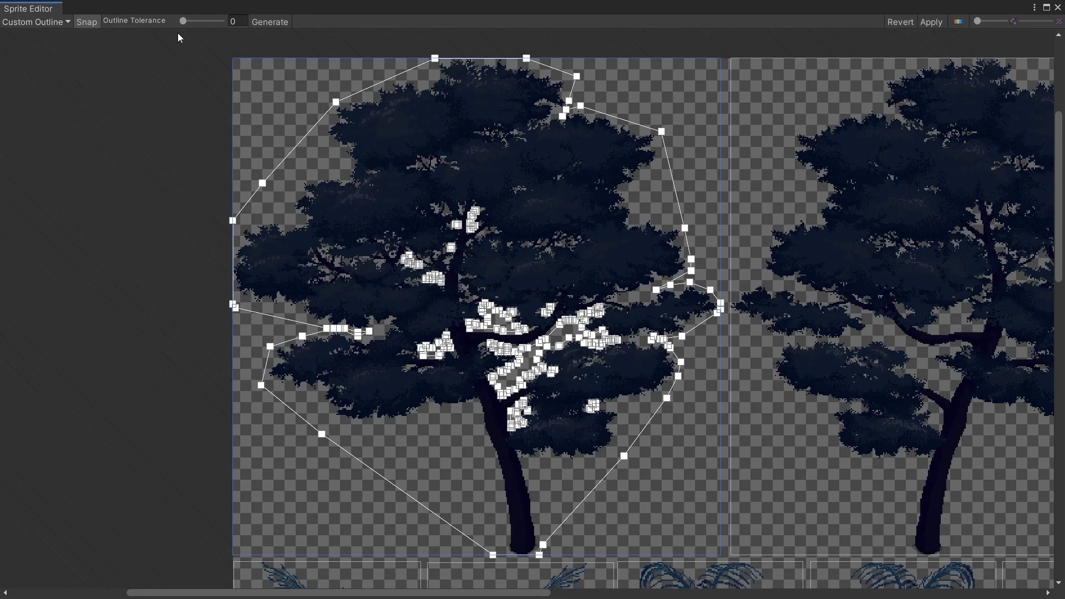
left_click_drag(182, 22, 197, 22)
left_click(269, 25)
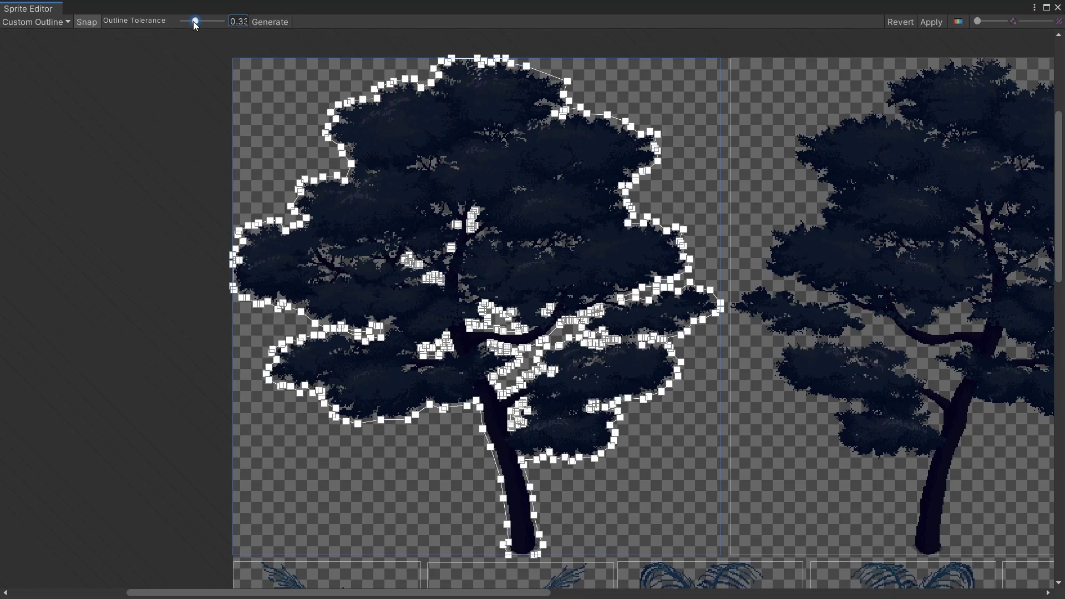
left_click(259, 25)
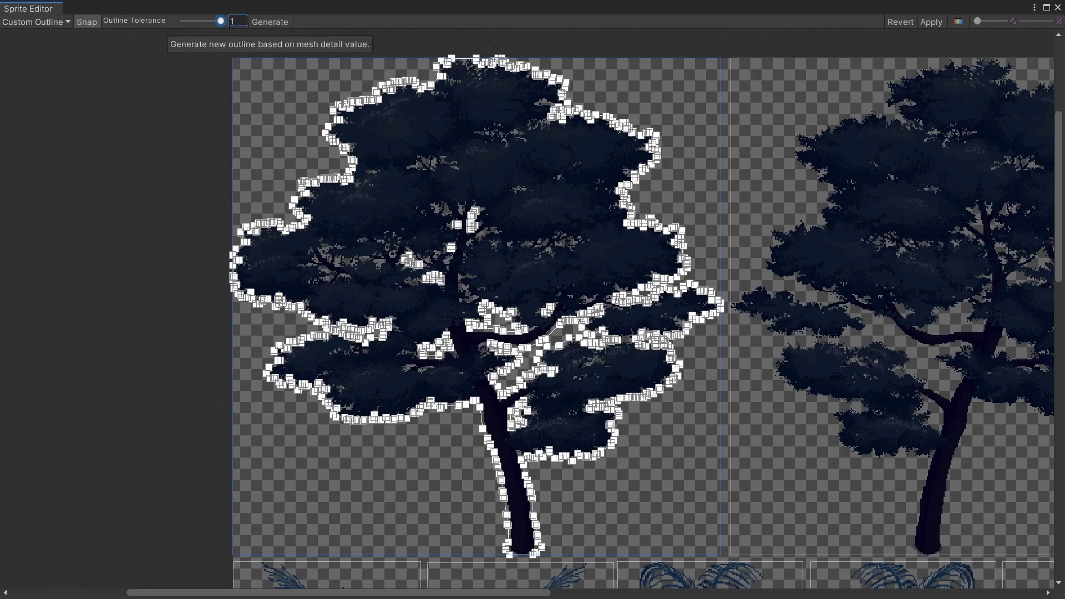
left_click(264, 21)
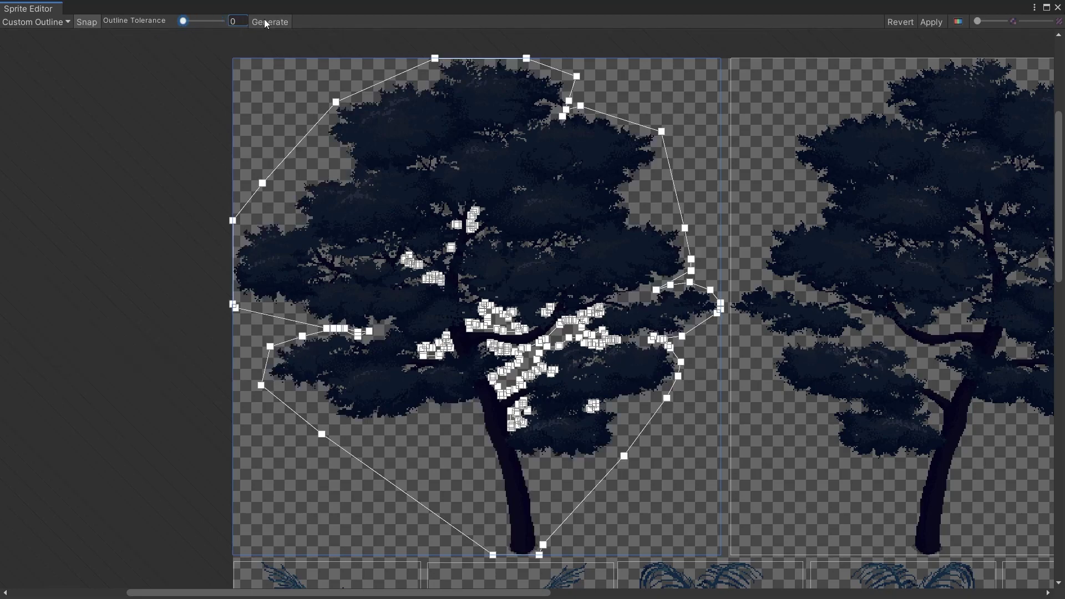
Delete the generated points inside the large tree's canopy and the surplus points at its side notches
left_click_drag(356, 180, 660, 442)
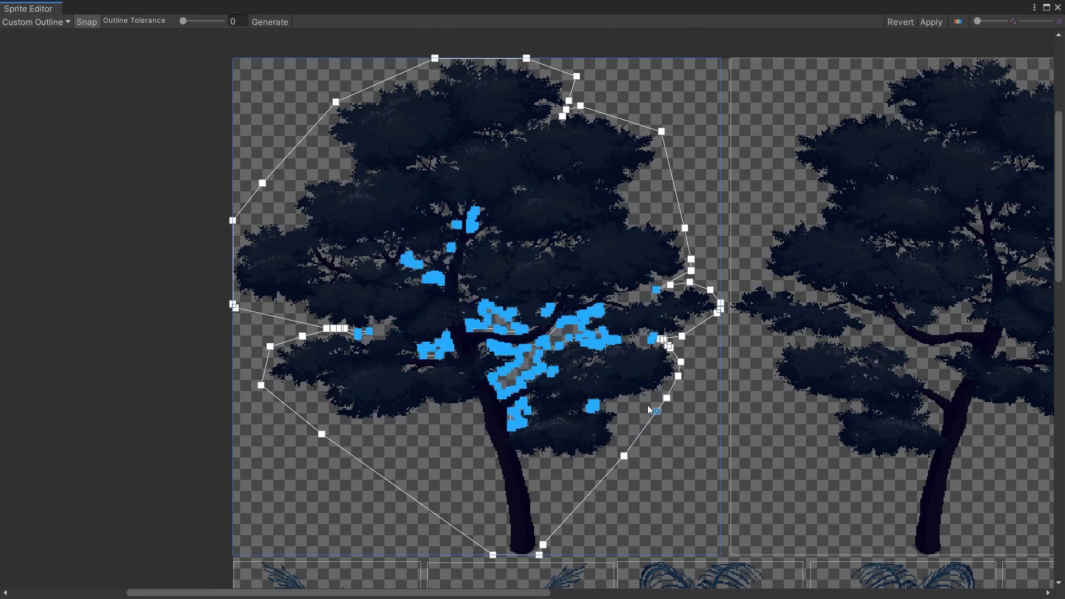
key("Delete")
left_click_drag(471, 289, 322, 392)
key("Delete")
left_click_drag(641, 255, 679, 293)
left_click_drag(679, 292, 721, 366)
key("Delete")
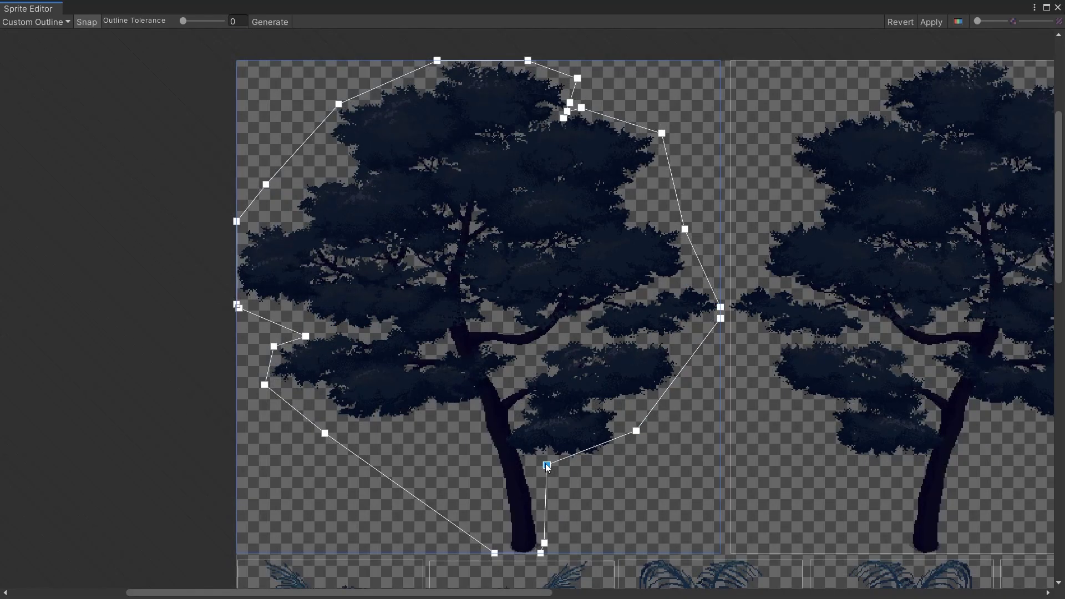
Move the large tree's remaining outline points closer to the trunk and the lower canopy edges
left_click_drag(547, 465, 597, 459)
left_click_drag(544, 543, 535, 465)
left_click_drag(494, 554, 505, 553)
left_click_drag(414, 493, 471, 409)
left_click_drag(324, 433, 348, 431)
left_click_drag(273, 346, 266, 347)
left_click_drag(306, 336, 328, 333)
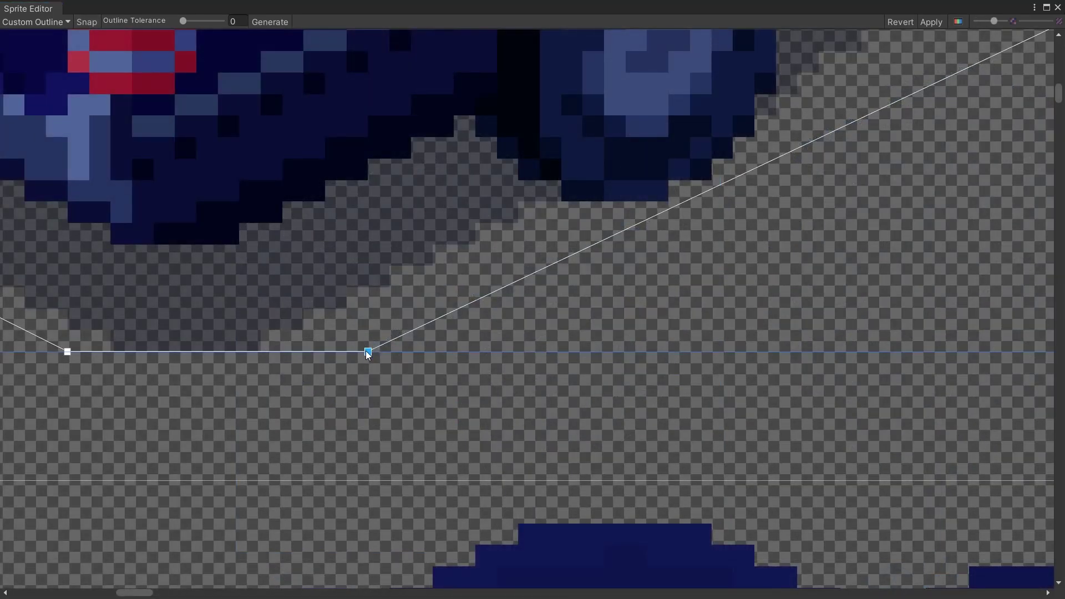
Move the outline corner beneath the car's shadow and toggle point snapping
left_click_drag(369, 354, 389, 364)
left_click(87, 22)
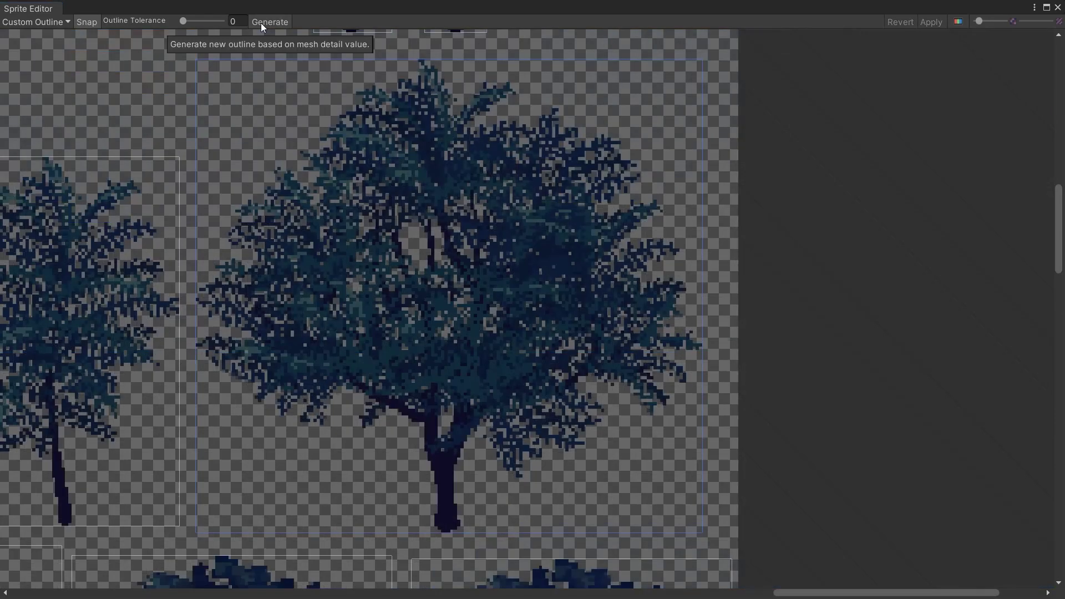
Generate the round leafy tree's outline at tolerance 0 and delete its inner points and stray points on the left
left_click(261, 22)
left_click_drag(339, 167, 467, 325)
key("Delete")
left_click_drag(282, 262, 212, 222)
key("Delete")
left_click(195, 200)
key("Delete")
Pull the round tree's outline in along the left side of the canopy and underneath it to the trunk
left_click_drag(196, 186, 248, 187)
left_click_drag(196, 245, 195, 265)
left_click_drag(196, 396, 196, 356)
left_click_drag(236, 442, 255, 409)
left_click_drag(375, 506, 415, 431)
left_click_drag(337, 420, 308, 432)
Narrow the round tree's outline around the trunk base and fit it to the lower right branches
left_click_drag(408, 533, 432, 532)
left_click_drag(506, 533, 464, 532)
mouse_move(506, 487)
left_mouse_down()
mouse_move(525, 495)
mouse_move(461, 492)
mouse_move(464, 467)
mouse_move(522, 488)
left_mouse_up()
key("ctrl+z")
mouse_move(607, 444)
left_mouse_down()
mouse_move(624, 434)
mouse_move(591, 441)
left_mouse_up()
mouse_move(655, 417)
left_mouse_down()
mouse_move(614, 405)
mouse_move(654, 422)
left_mouse_up()
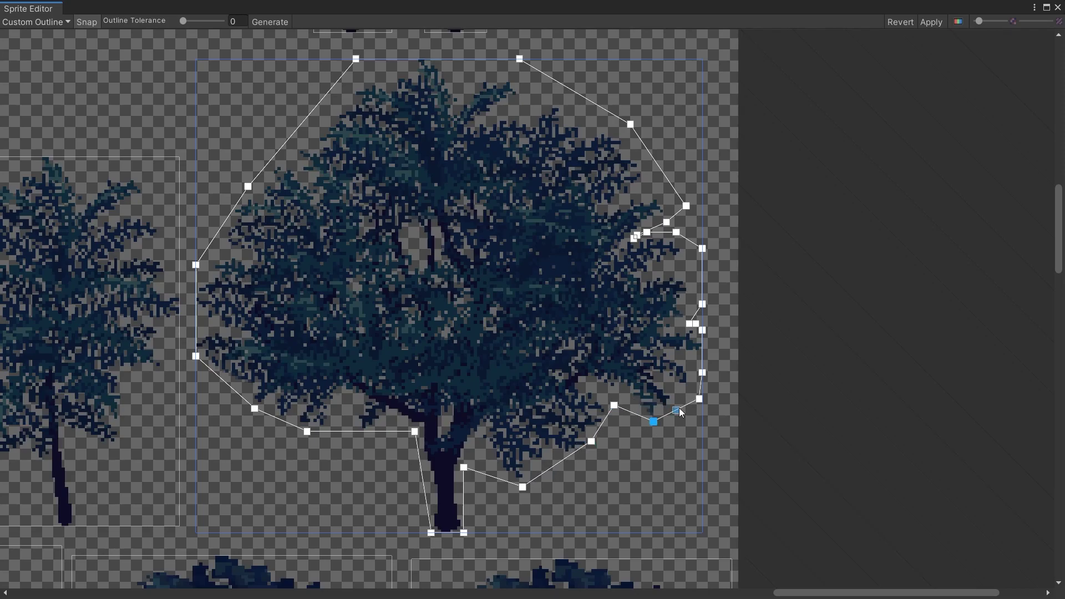
Remove surplus outline points at the round tree's lower right edge and move the remaining ones against the foliage
left_click(699, 398)
key("Delete")
left_click_drag(702, 373, 696, 386)
key("Delete")
left_click_drag(666, 312, 702, 337)
left_click_drag(700, 248, 687, 262)
Delete the surplus points in the round tree's upper right notch and smooth the outline along that edge
left_click_drag(598, 206, 669, 254)
key("Delete")
left_click_drag(577, 188, 669, 216)
key("Delete")
left_click_drag(686, 206, 657, 174)
key("Delete")
left_click_drag(630, 124, 634, 147)
Tighten the round tree's outline at the crown and beside the trunk, and apply it
left_click_drag(519, 59, 477, 59)
left_click_drag(355, 58, 385, 59)
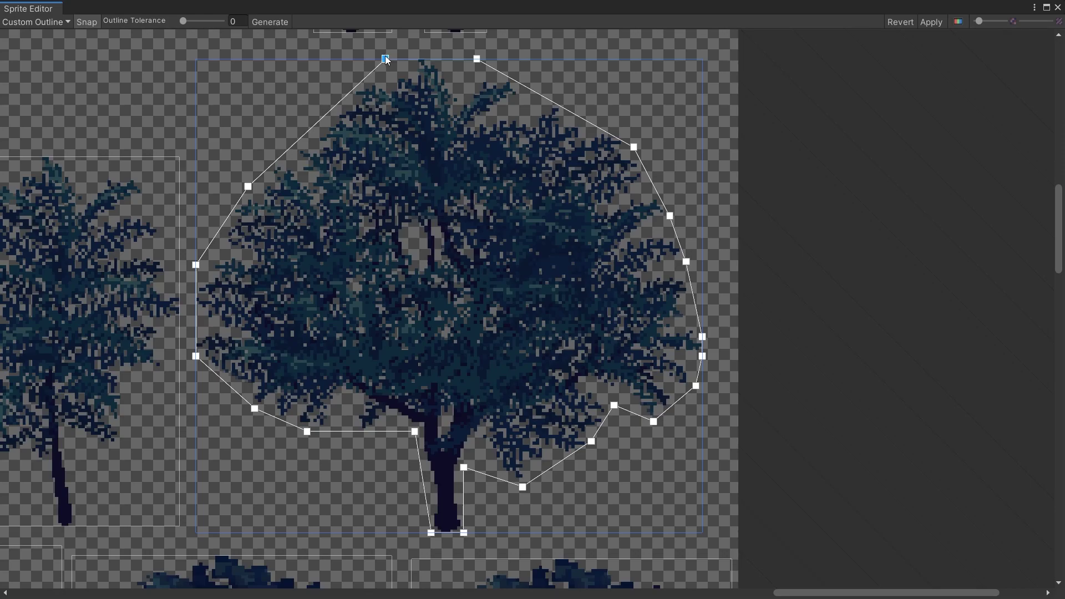
left_click_drag(464, 467, 468, 447)
left_click(932, 22)
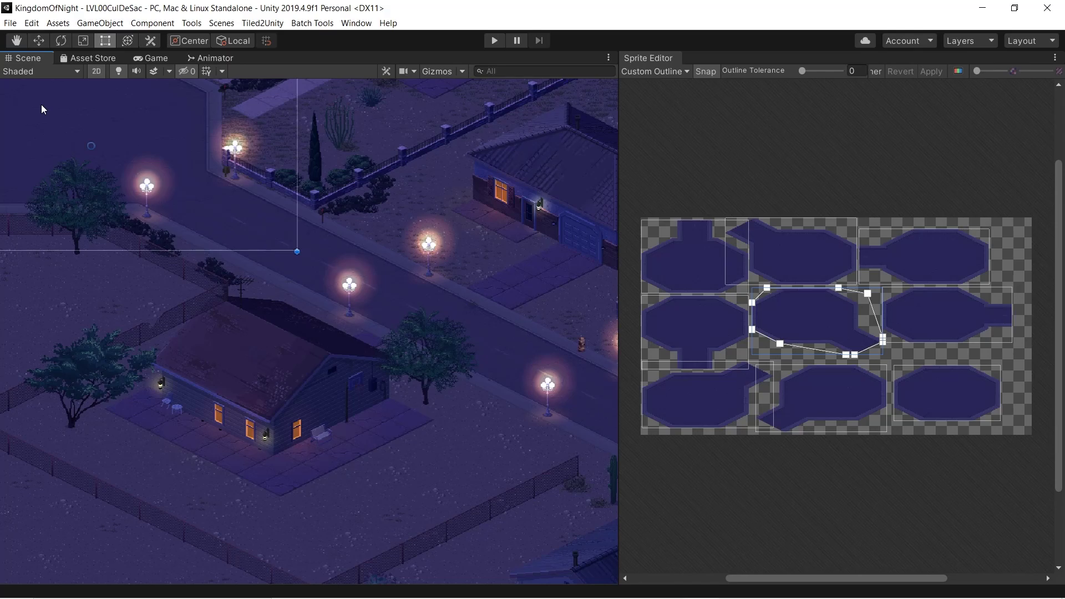
Switch the scene's draw mode from Shaded to Wireframe to examine the sprite meshes
left_click(32, 70)
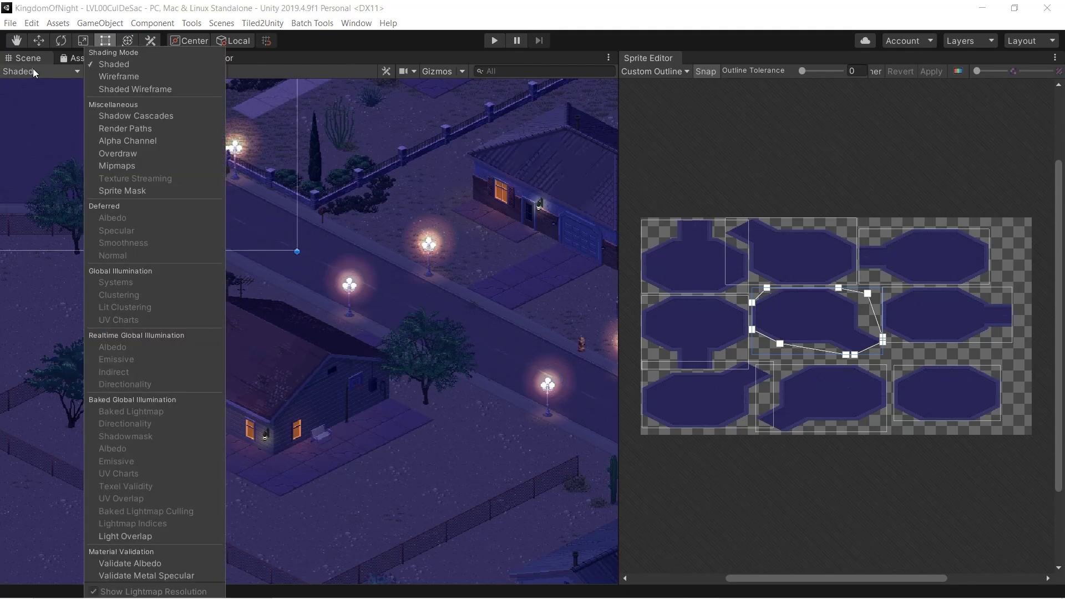
left_click(118, 77)
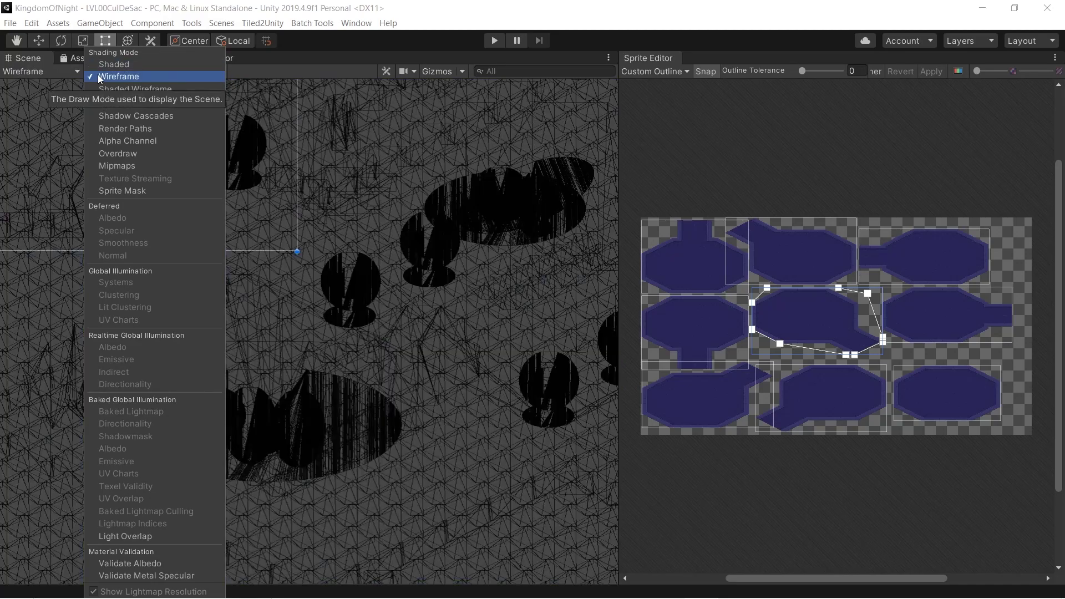
left_click(58, 120)
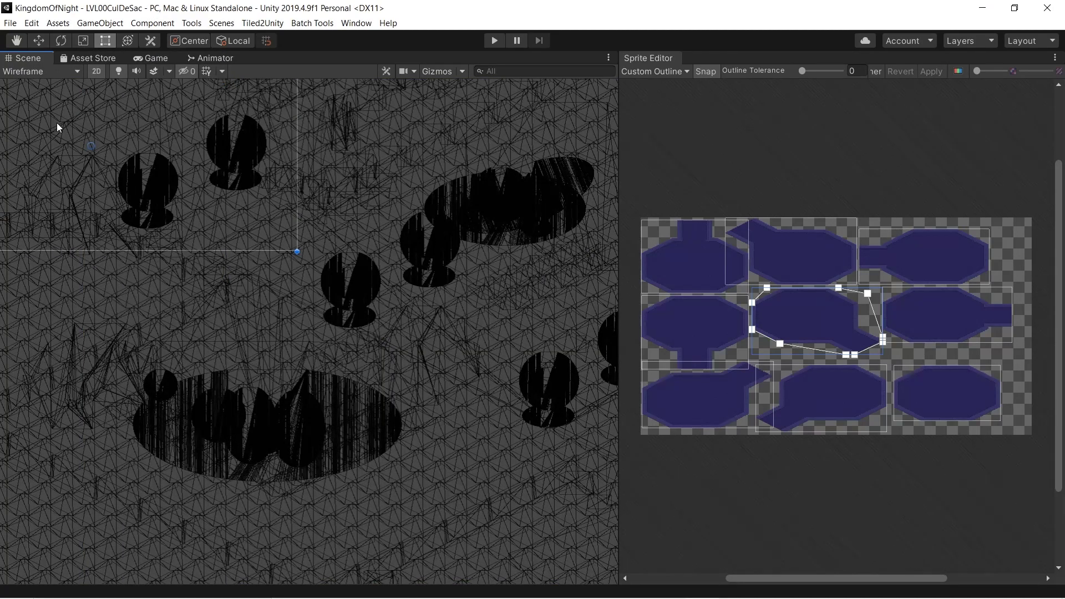
Find the street lamp's round glow sprite in the scene, generate its custom outline with a tolerance of 0.01, and apply it
left_click(328, 128)
left_click(339, 126)
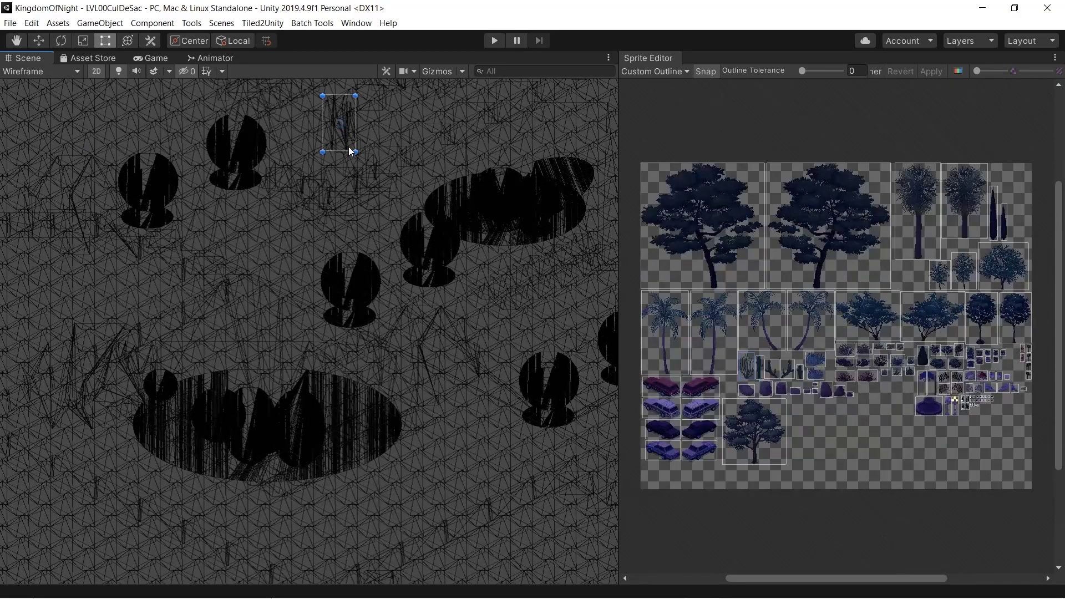
left_click(383, 198)
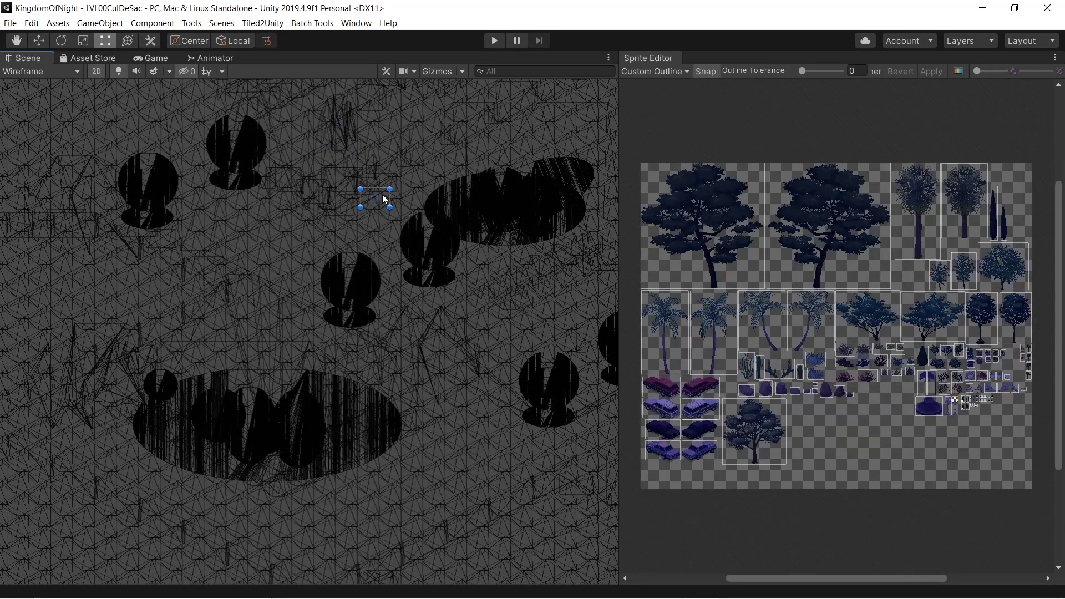
left_click(342, 189)
left_click(362, 272)
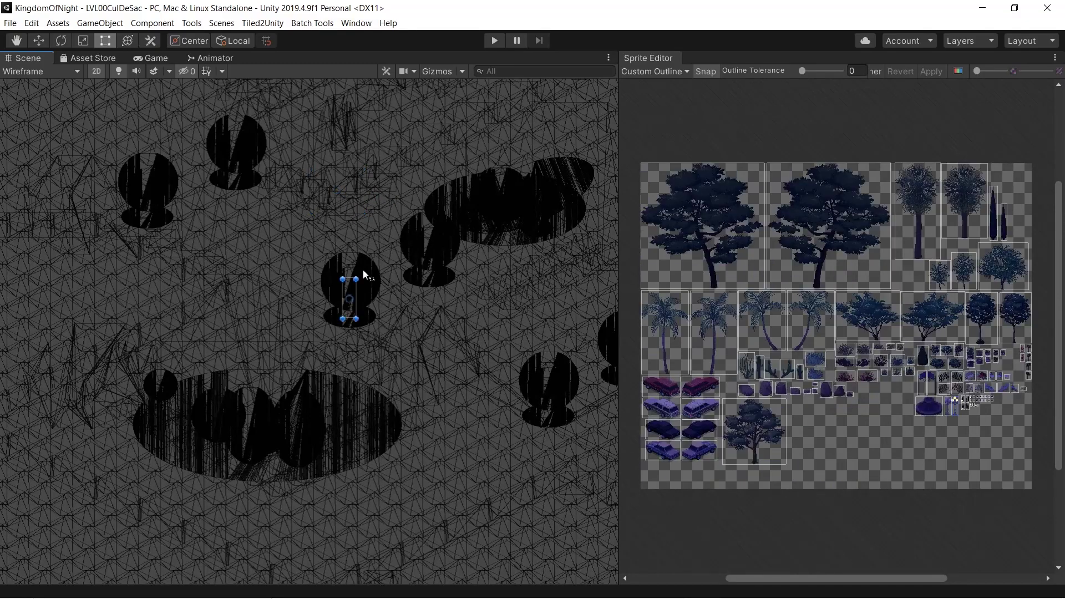
left_click(368, 275)
left_click(848, 71)
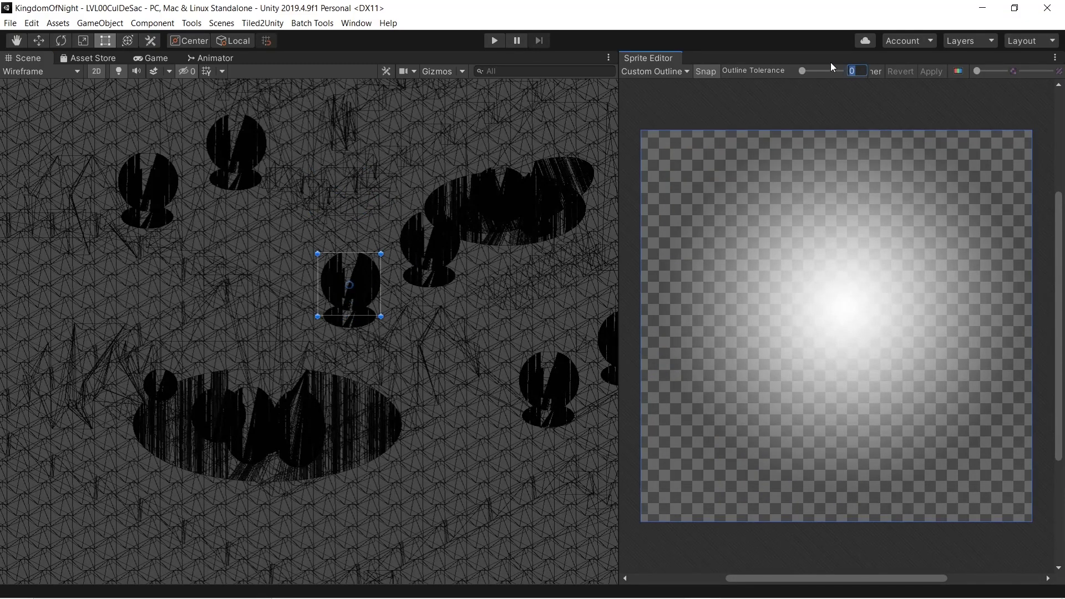
left_click(875, 71)
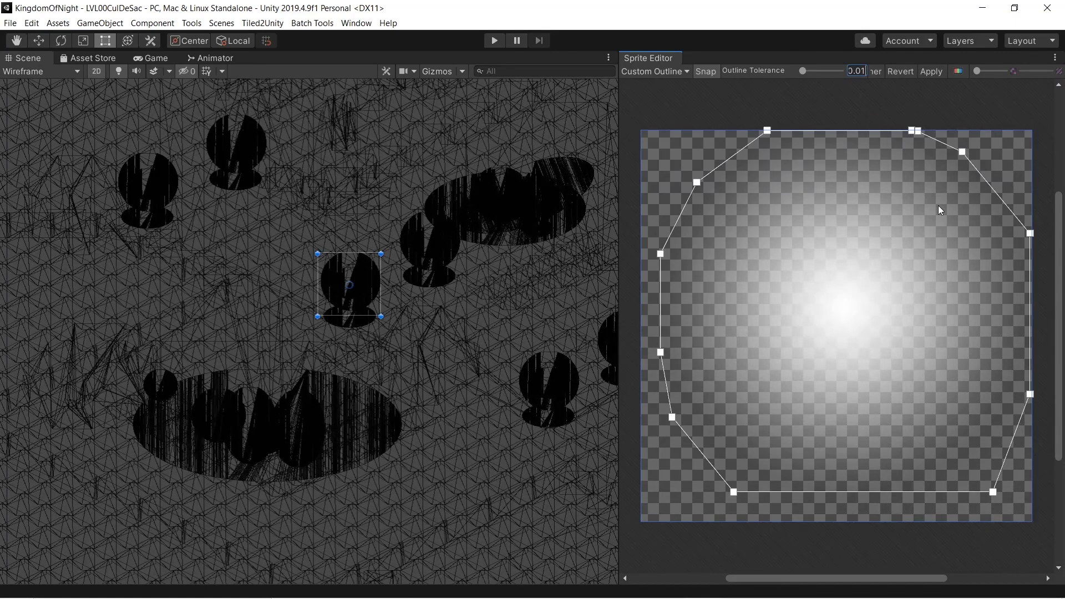
left_click(935, 71)
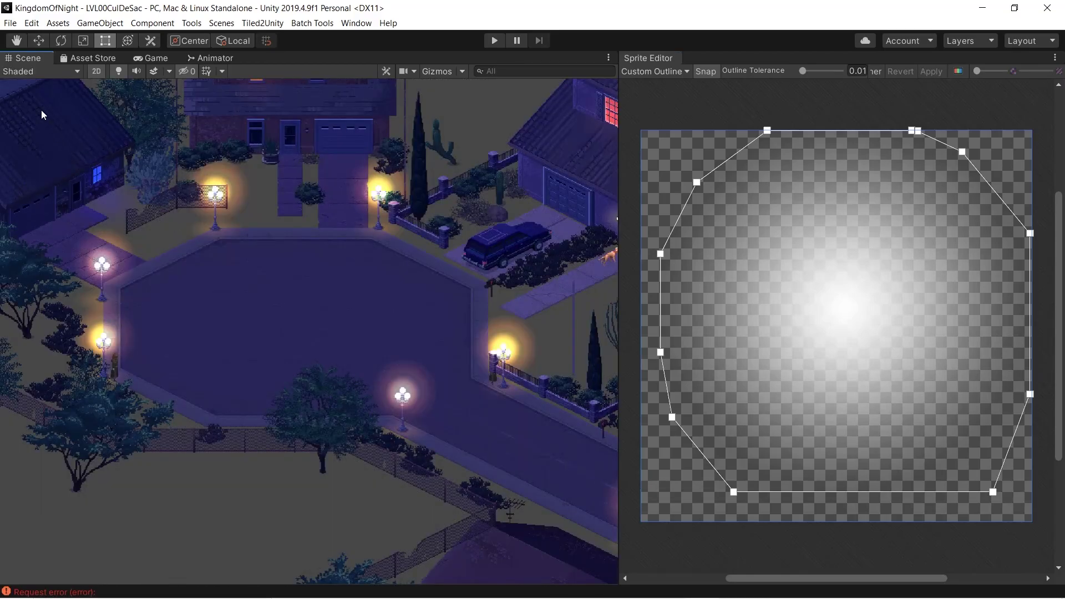
Switch the scene's draw mode to Overdraw and examine the lamp and plant sprites around the cul-de-sac
left_click(25, 70)
left_click(117, 155)
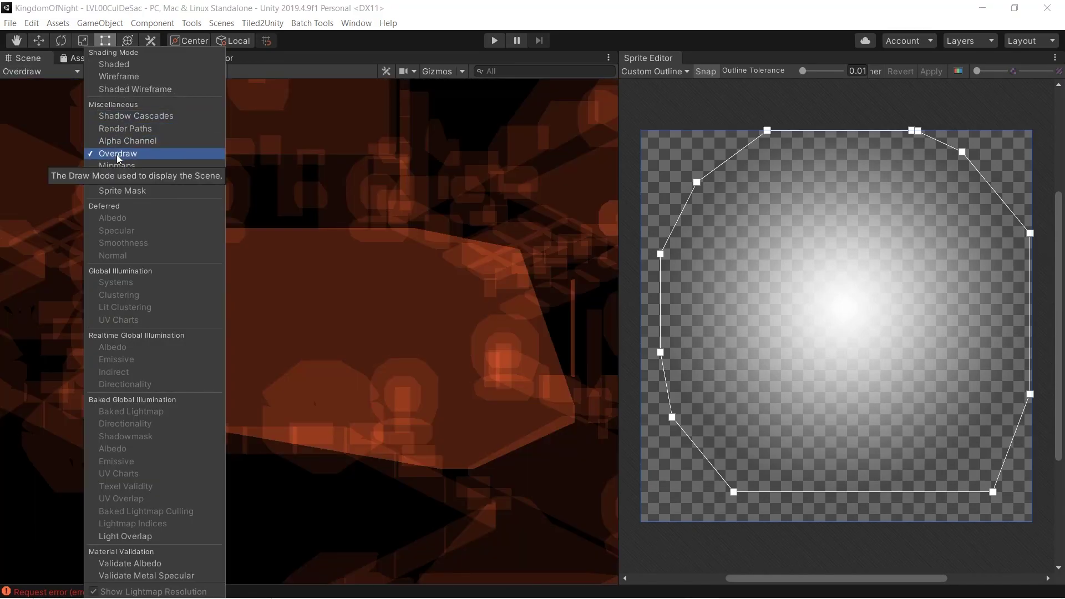
left_click(65, 132)
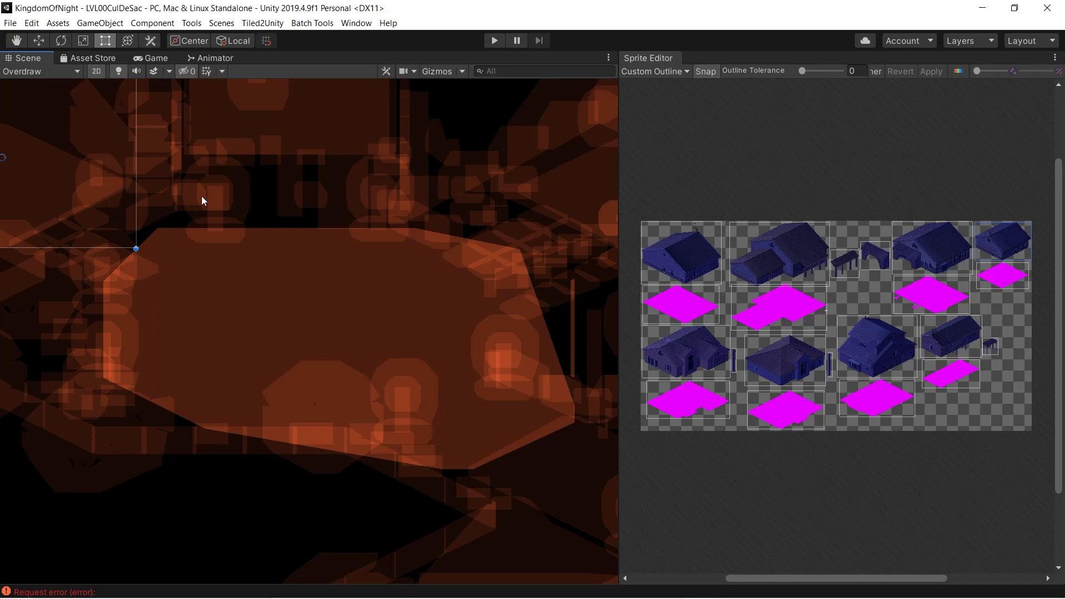
left_click(214, 209)
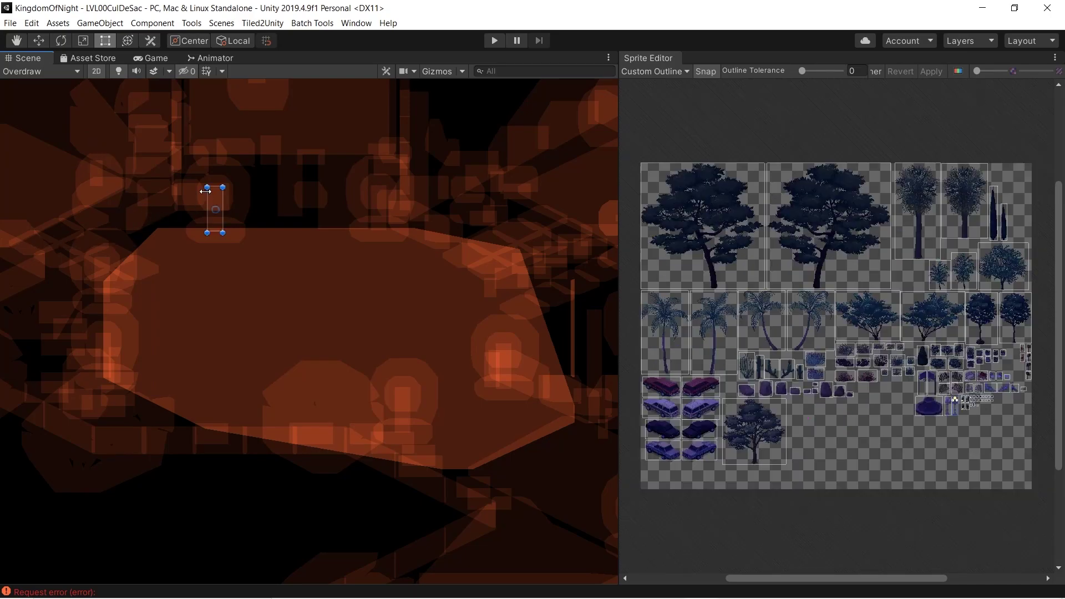
left_click(295, 184)
left_click(343, 192)
left_click(410, 206)
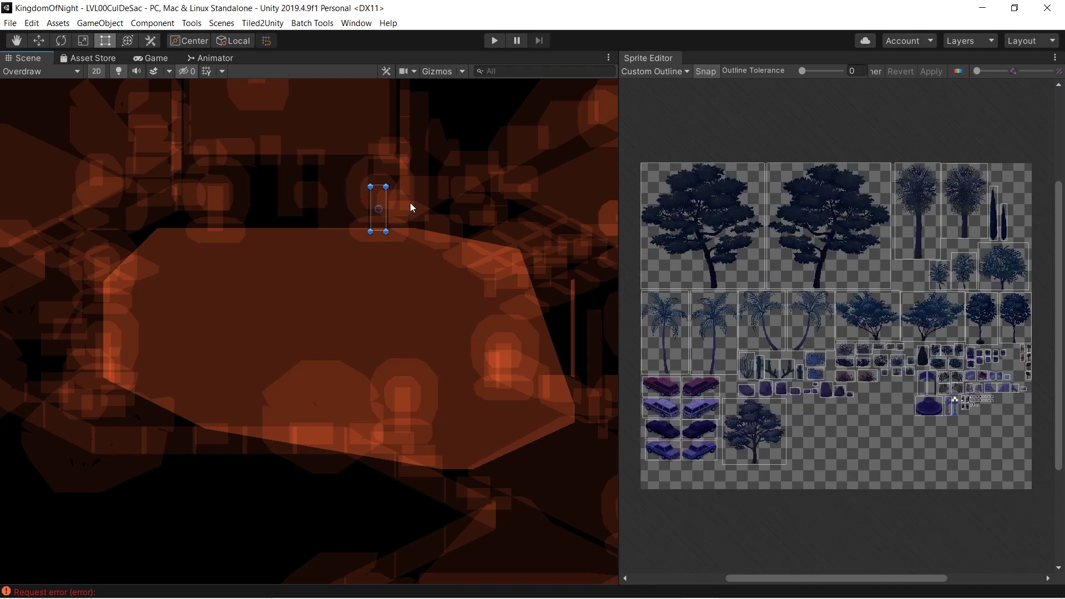
left_click(469, 194)
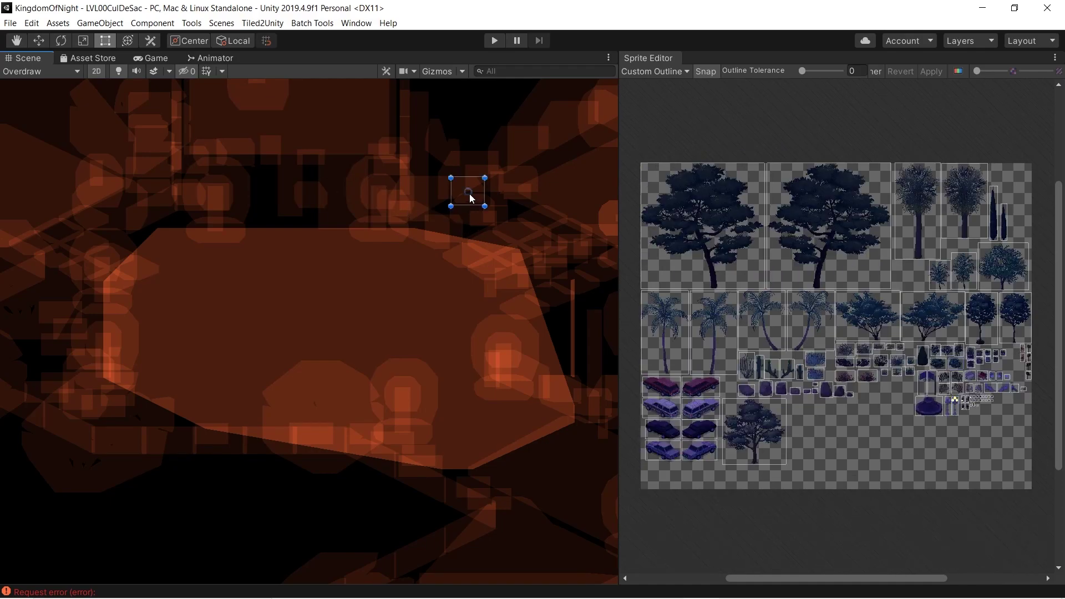
Select the cul-de-sac road sprite in the scene and generate a custom outline for it
left_click(356, 318)
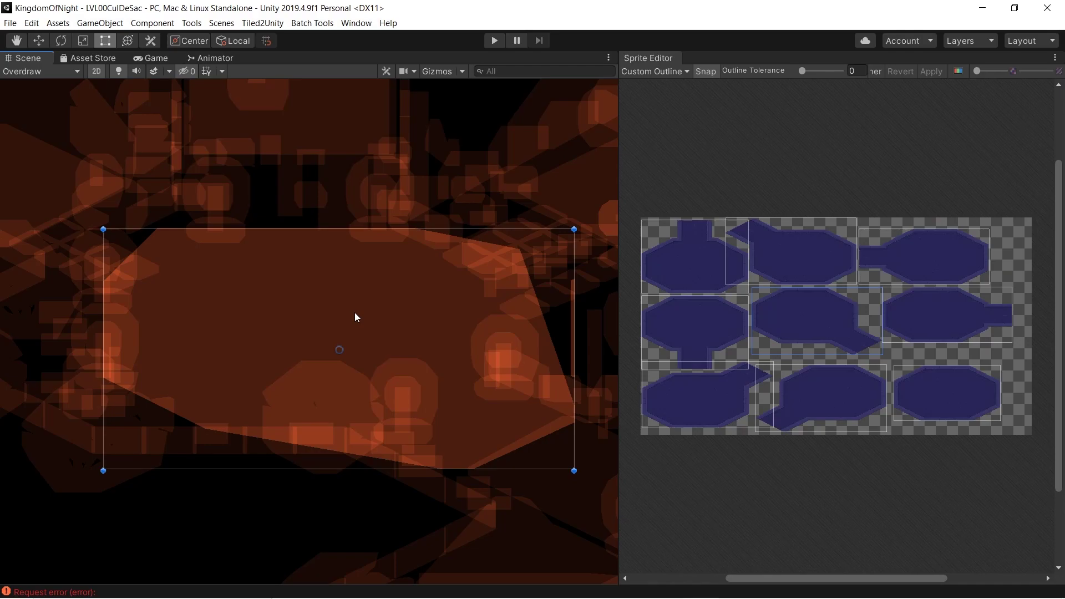
scroll(816, 339, "up", 11)
left_click(875, 71)
Move the road outline's points onto the corners of the octagon and its diagonal exit, and apply the outline
scroll(998, 305, "up", 14)
left_click_drag(913, 309, 709, 309)
middle_click_drag(721, 499, 1038, 355)
left_click_drag(932, 418, 1003, 418)
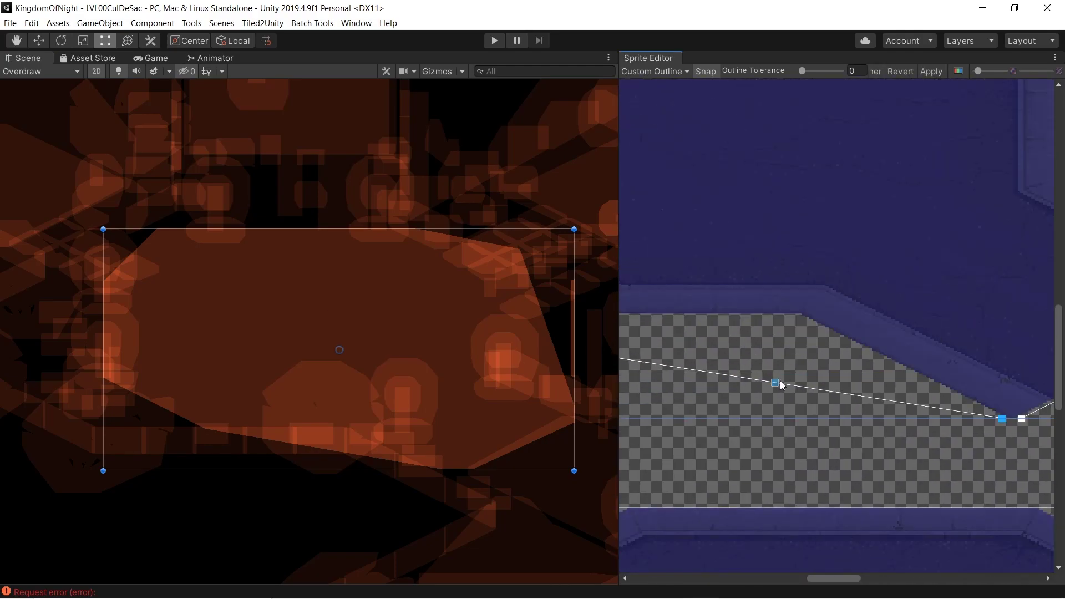
left_click_drag(782, 383, 802, 314)
scroll(943, 389, "down", 7)
scroll(880, 312, "down", 10)
left_click(931, 71)
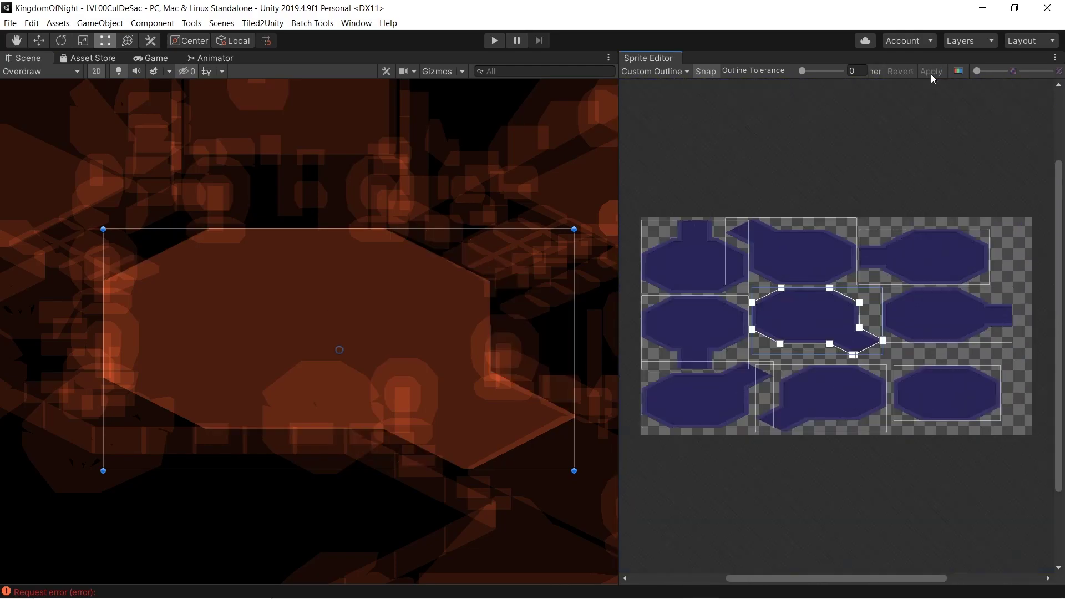